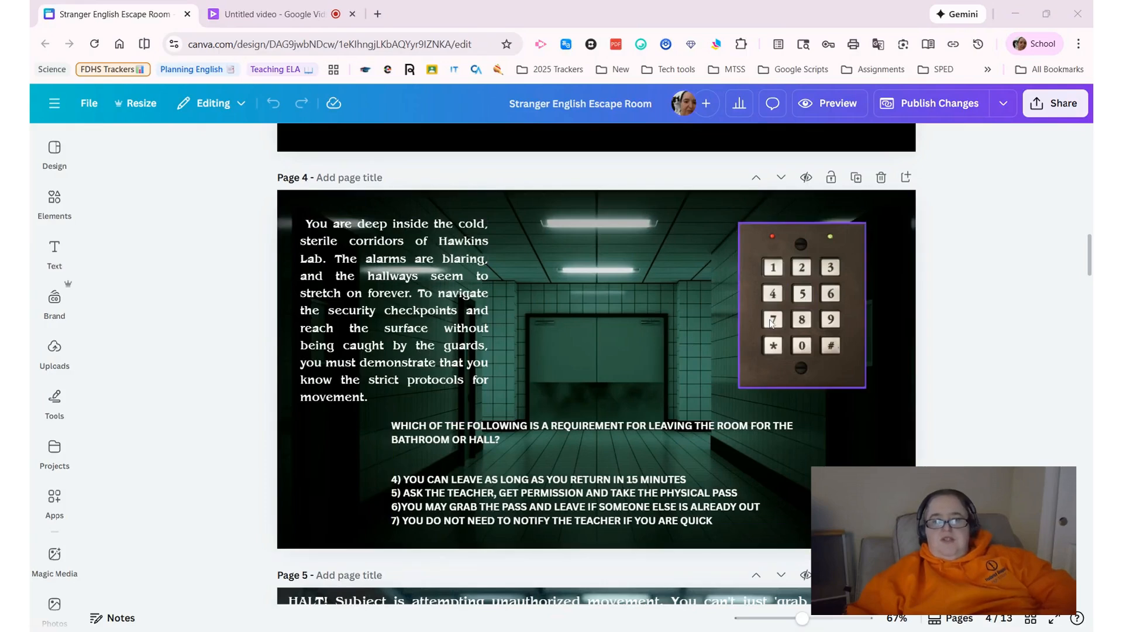
# - Move the keypad image on page 4 left, clear of the separate 5 key, and show the page's layers
pyautogui.moveTo(770, 323); pyautogui.dragTo(622, 324)
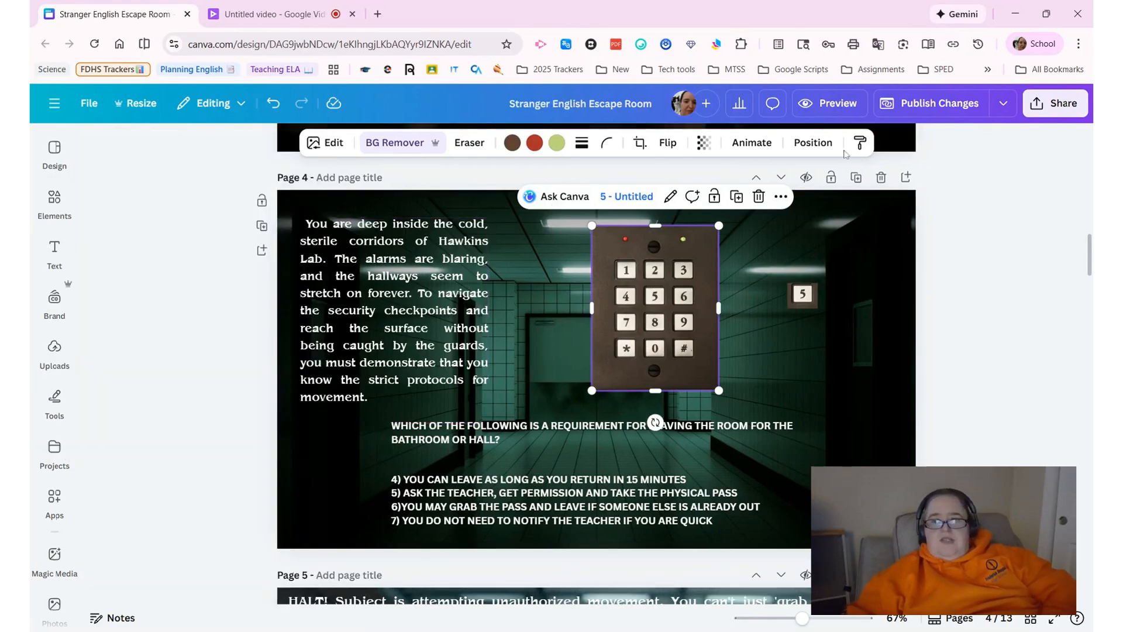
pyautogui.click(813, 143)
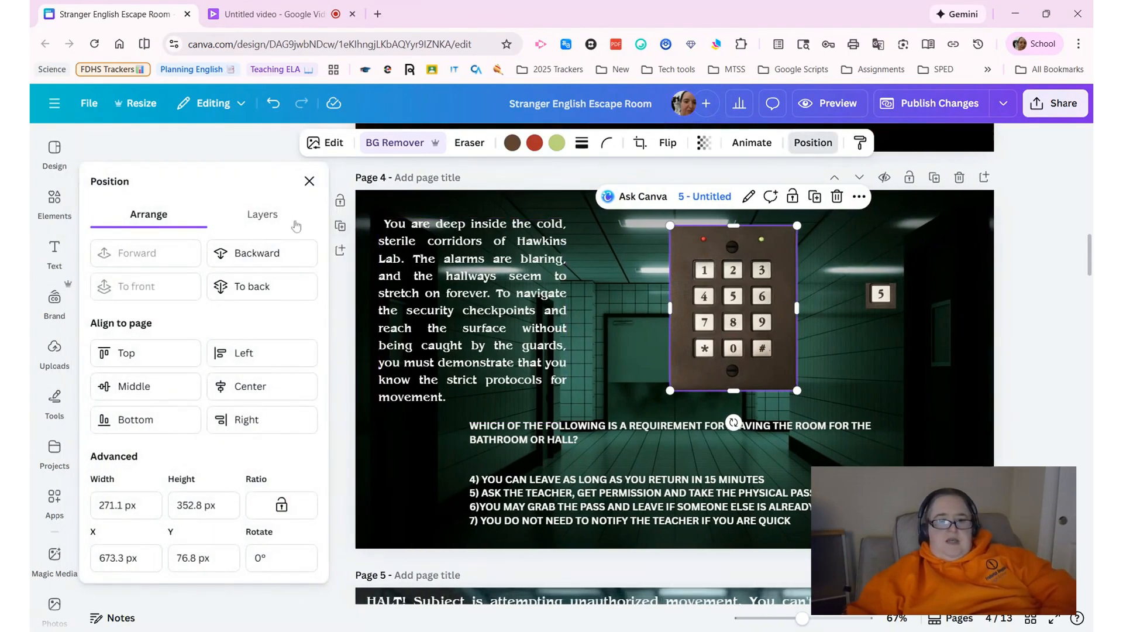
pyautogui.click(274, 221)
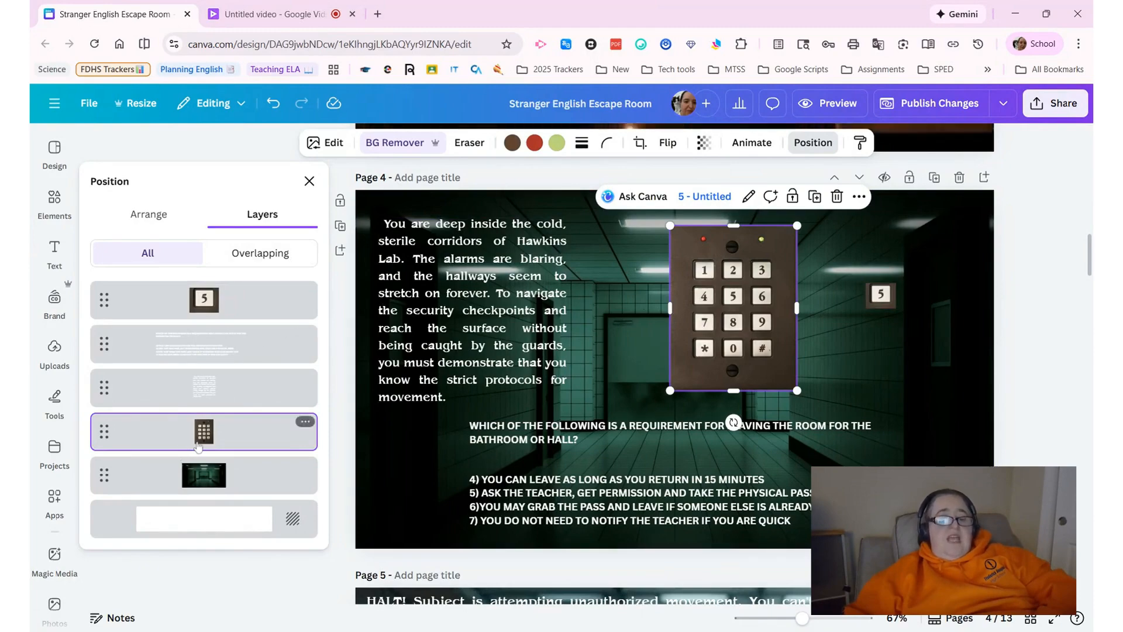
pyautogui.moveTo(705, 324); pyautogui.dragTo(666, 313)
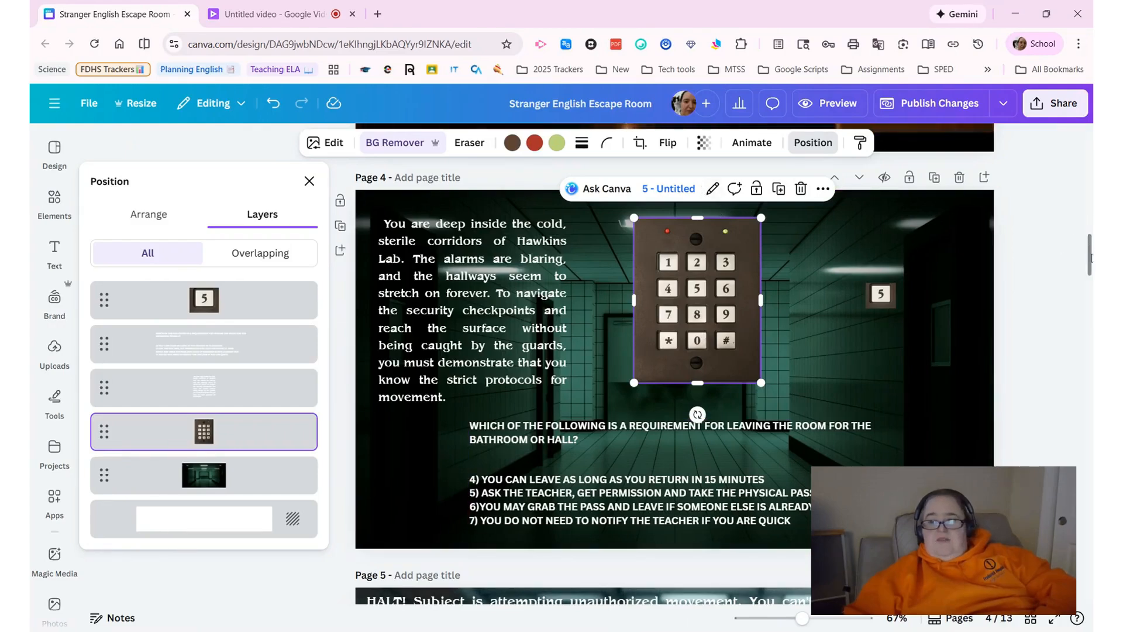
pyautogui.scroll(-6, 1090, 257)
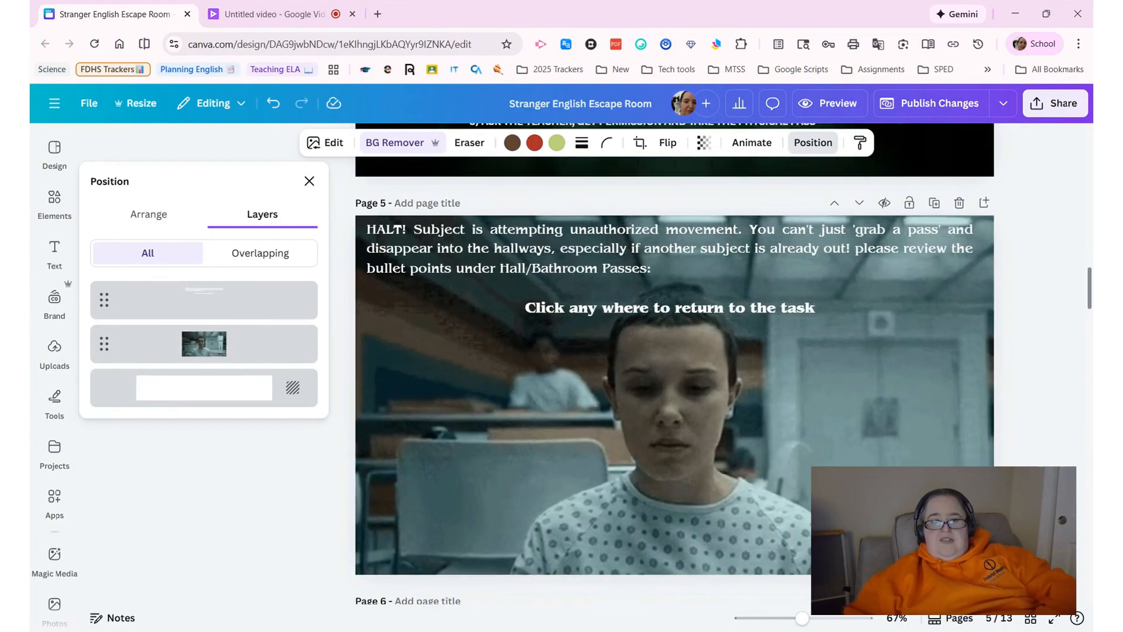
pyautogui.scroll(1, 674, 363)
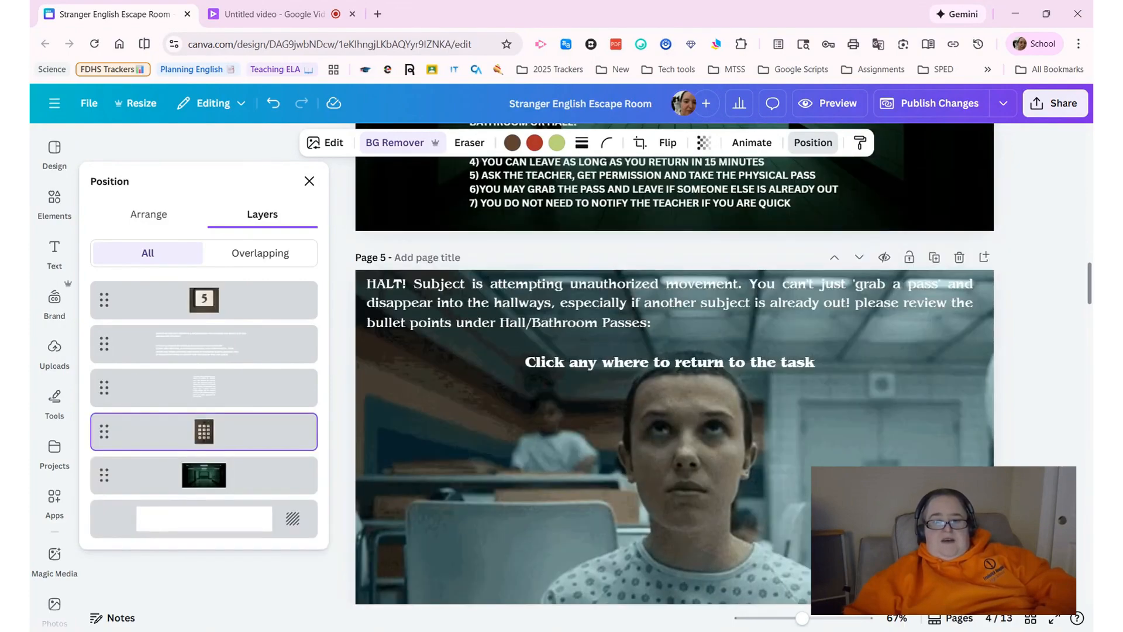
pyautogui.scroll(6, 1069, 254)
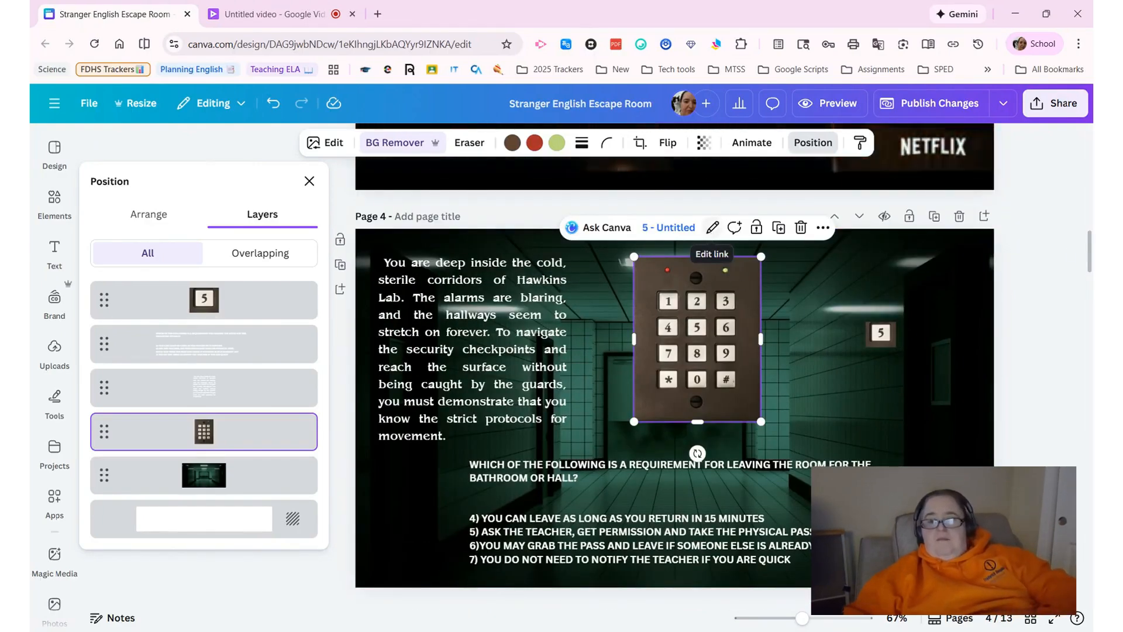
pyautogui.click(712, 229)
pyautogui.press('Right')
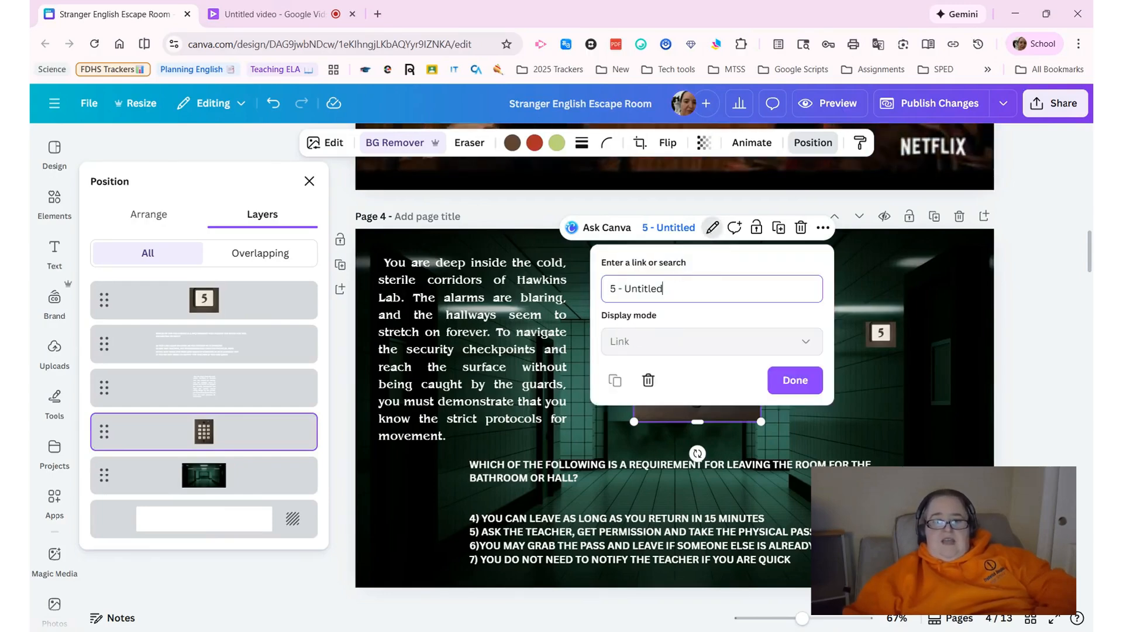
pyautogui.press('BackSpace')
pyautogui.press('BackSpace')
pyautogui.press('BackSpace')
pyautogui.press('BackSpace')
pyautogui.press('BackSpace')
pyautogui.press('BackSpace')
pyautogui.press('BackSpace')
pyautogui.press('BackSpace')
pyautogui.press('BackSpace')
pyautogui.press('BackSpace')
pyautogui.press('BackSpace')
pyautogui.press('BackSpace')
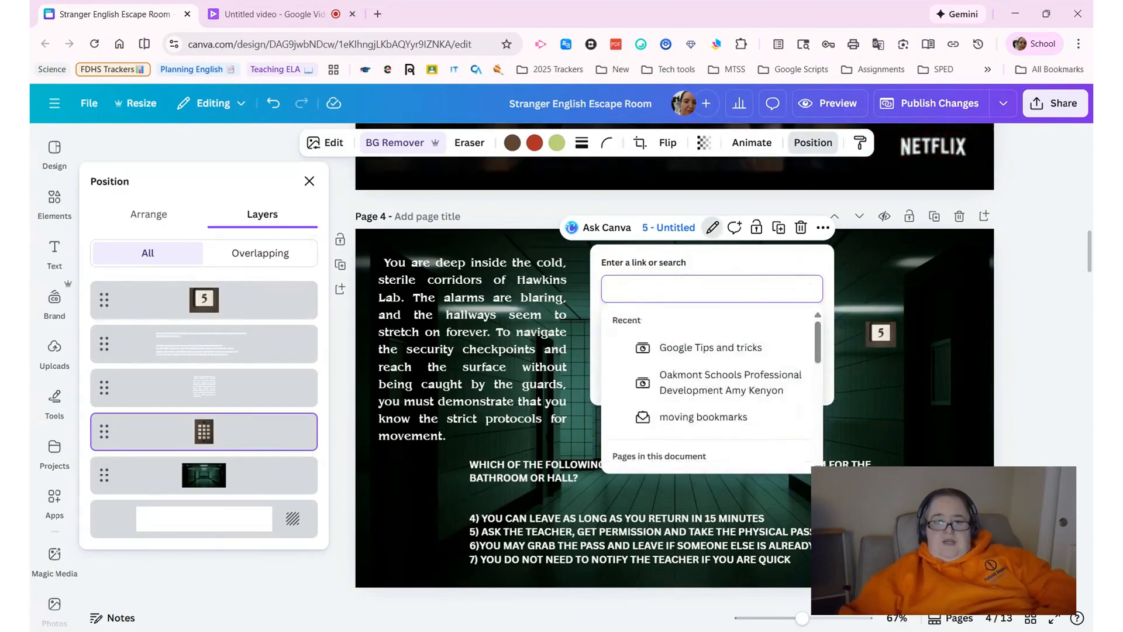
pyautogui.click(832, 313)
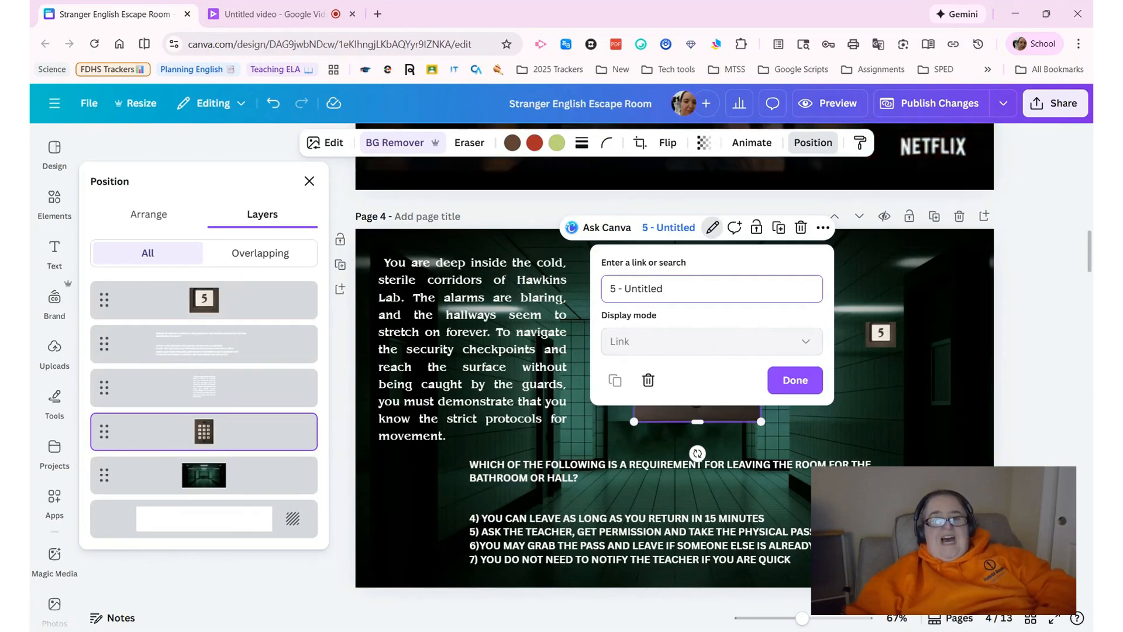
# - Replace the keypad image's link with the document page 5 - Untitled
pyautogui.press('BackSpace')
pyautogui.press('BackSpace')
pyautogui.press('BackSpace')
pyautogui.press('BackSpace')
pyautogui.press('BackSpace')
pyautogui.press('BackSpace')
pyautogui.press('BackSpace')
pyautogui.press('BackSpace')
pyautogui.press('BackSpace')
pyautogui.press('BackSpace')
pyautogui.press('BackSpace')
pyautogui.press('BackSpace')
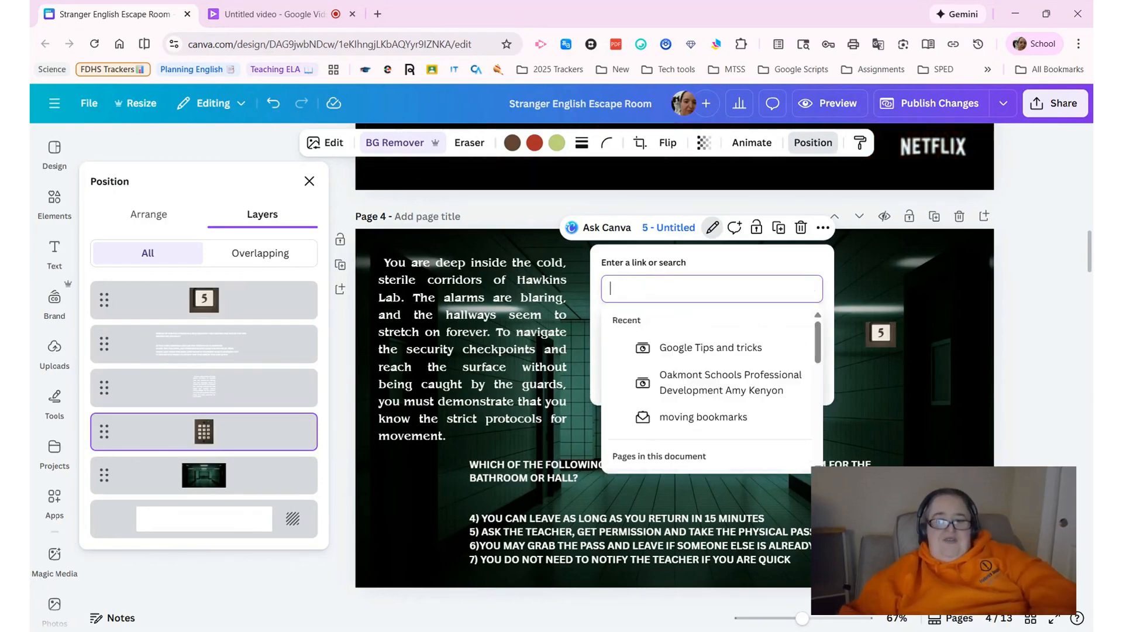
pyautogui.moveTo(819, 339); pyautogui.dragTo(815, 400)
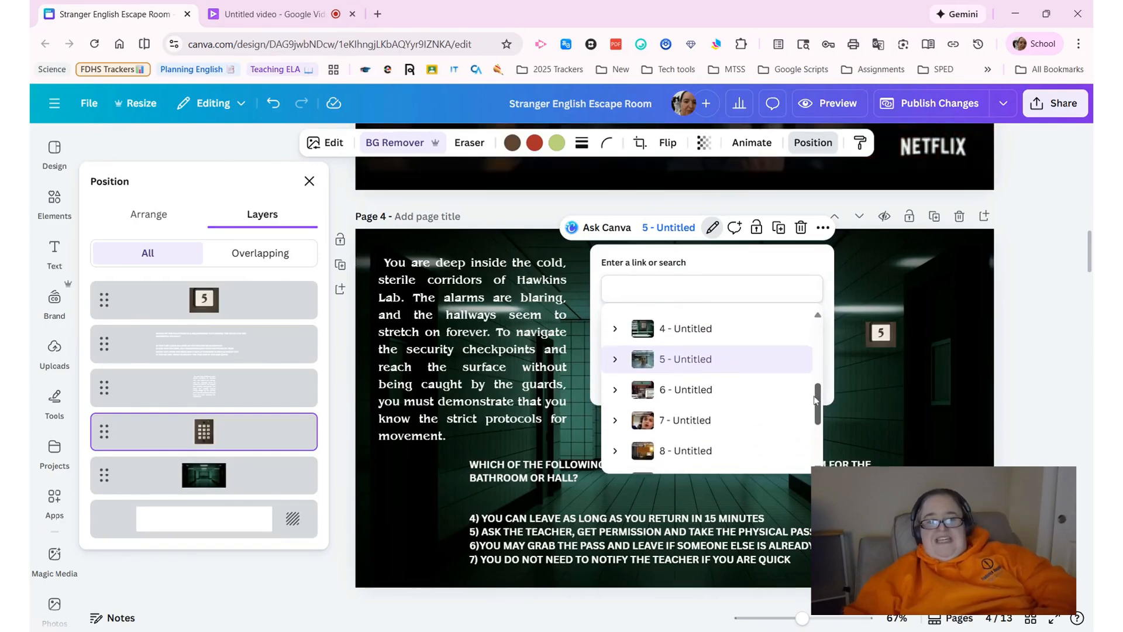
pyautogui.click(691, 365)
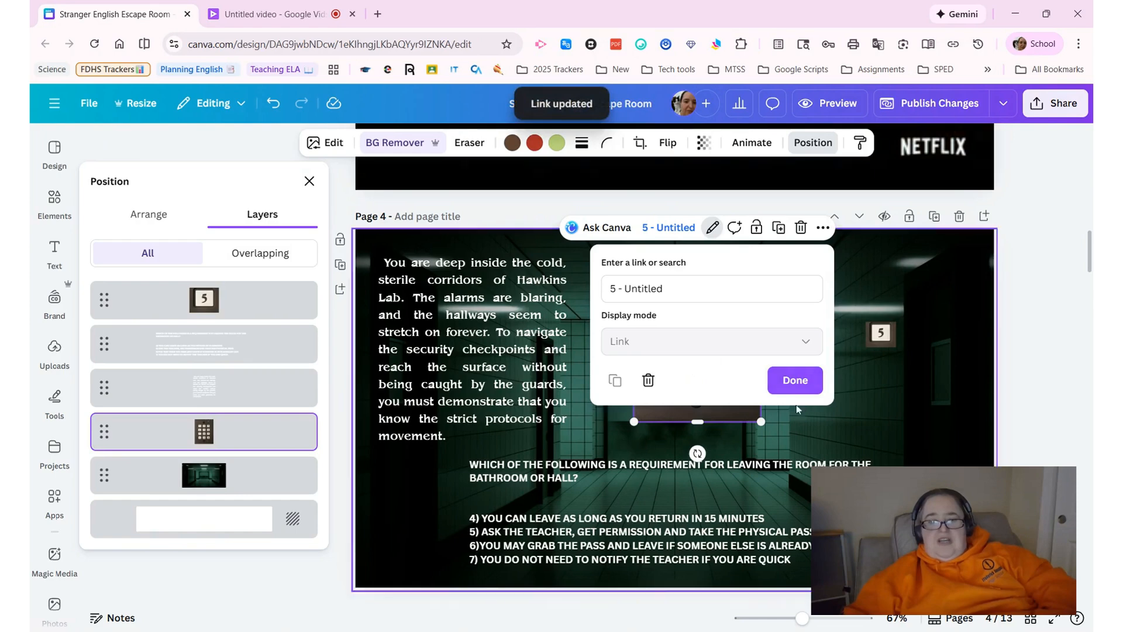
pyautogui.click(797, 380)
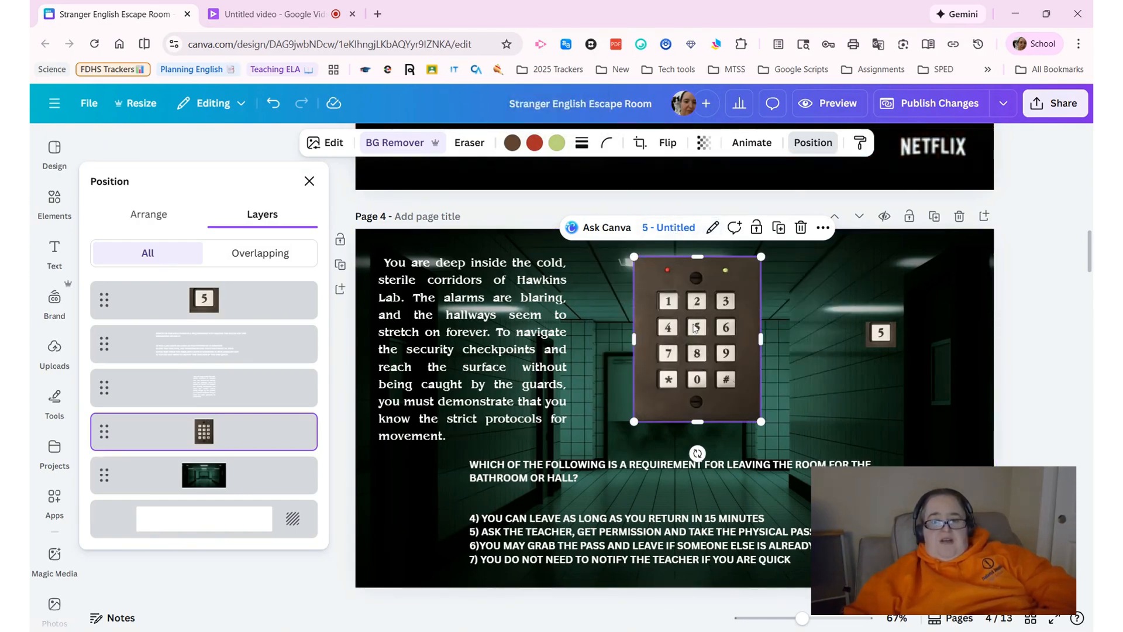
# - Preview the website, start the quest, test the keypad's wrong-answer link and the return to the task, and close the preview
pyautogui.click(829, 105)
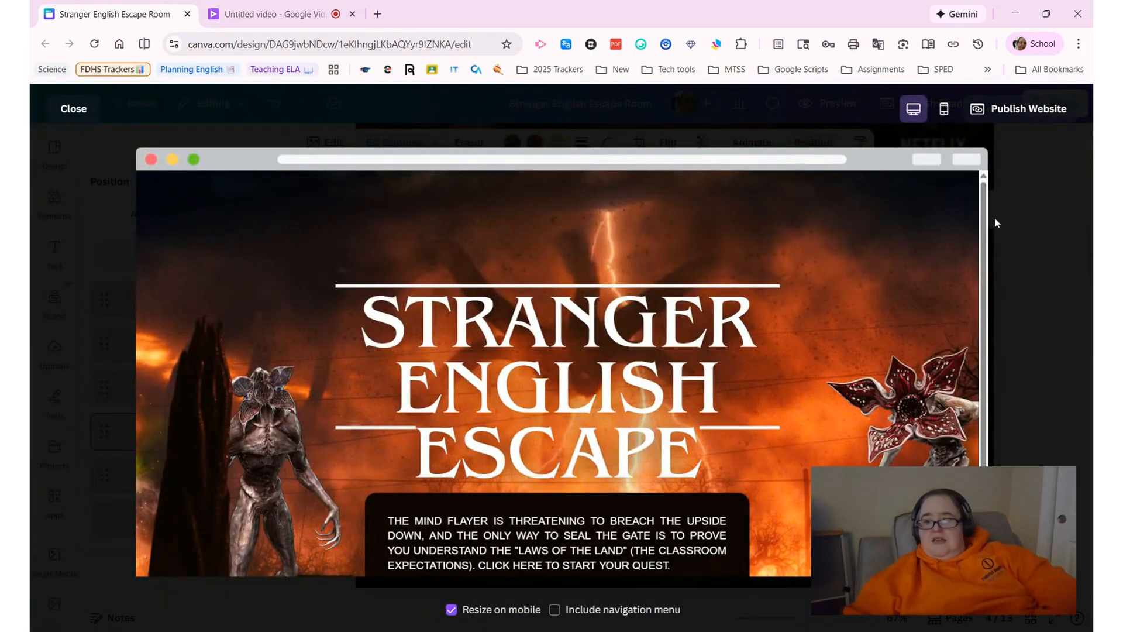
pyautogui.scroll(-1, 987, 222)
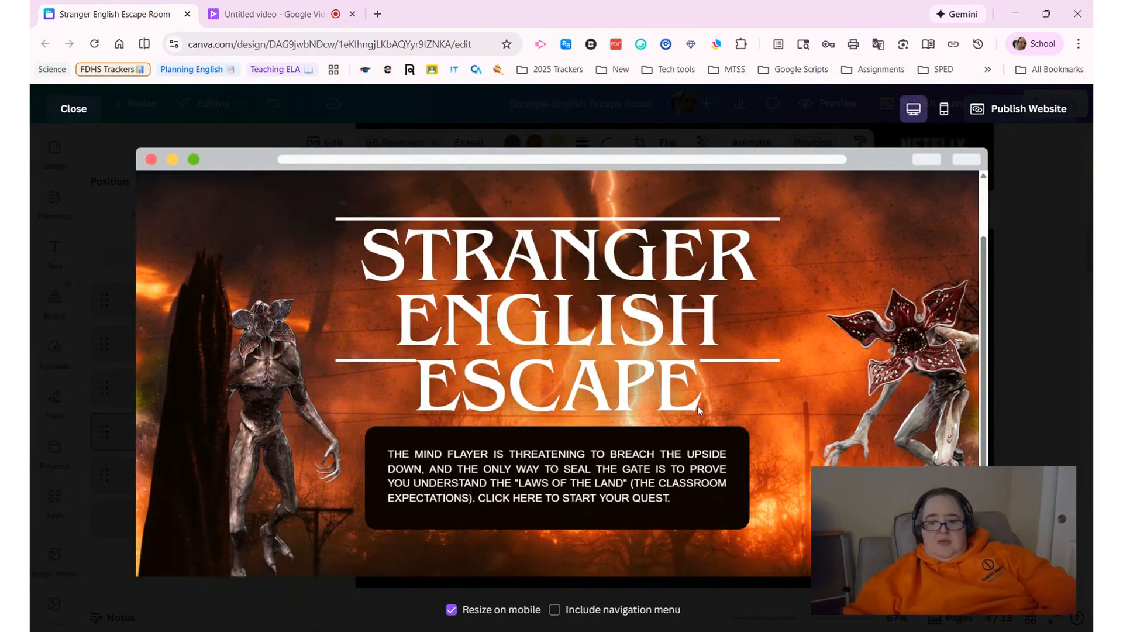
pyautogui.click(530, 491)
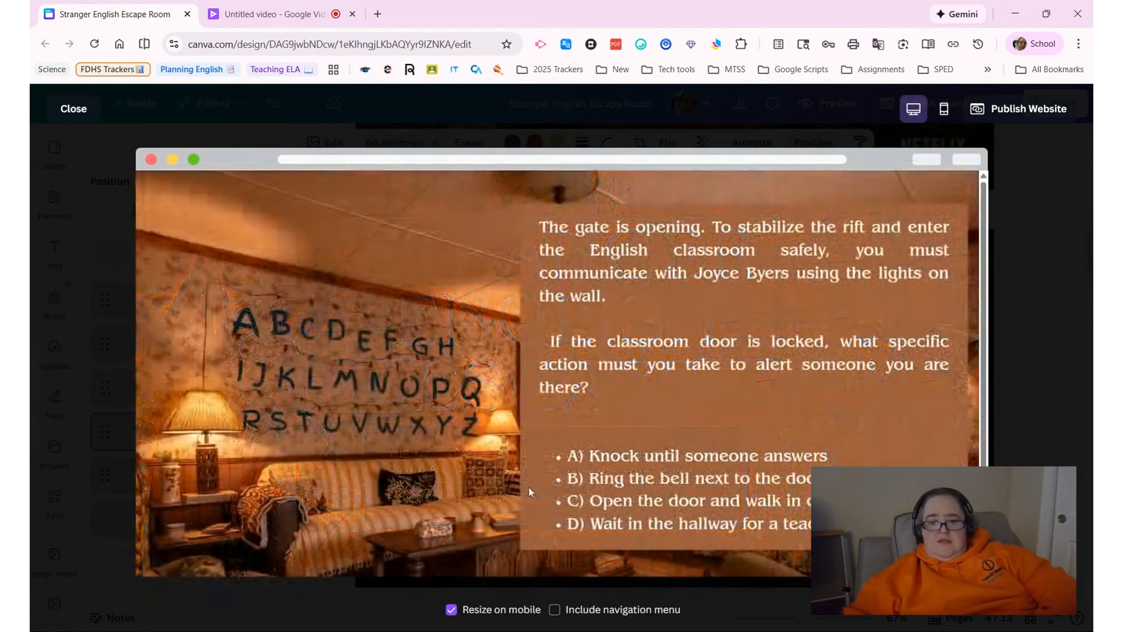
pyautogui.click(275, 327)
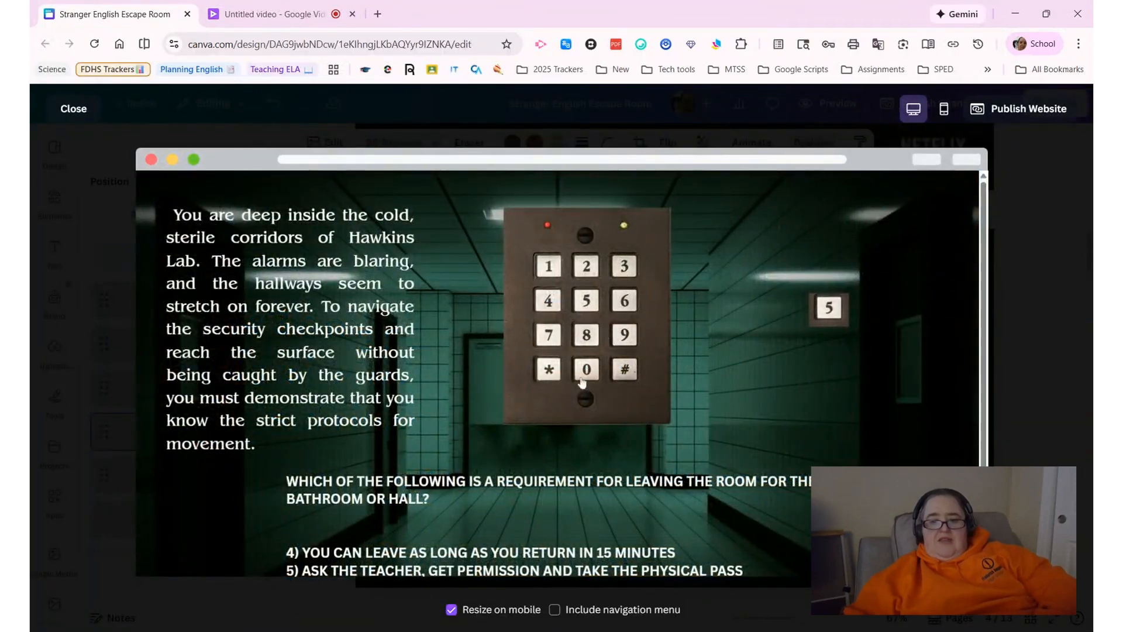
pyautogui.click(571, 384)
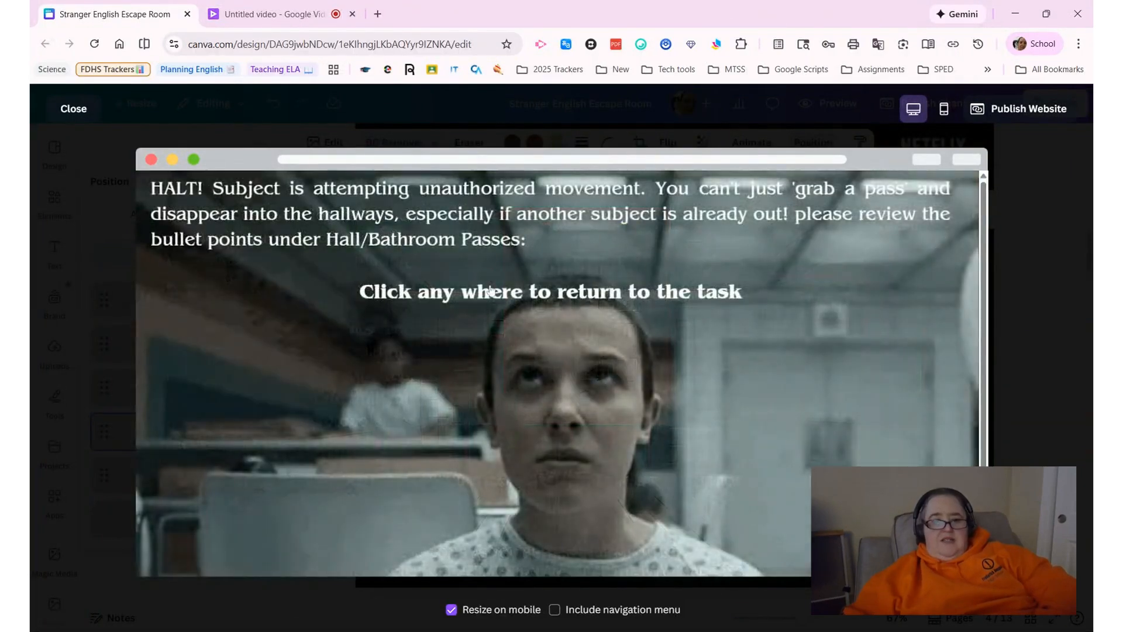
pyautogui.click(490, 304)
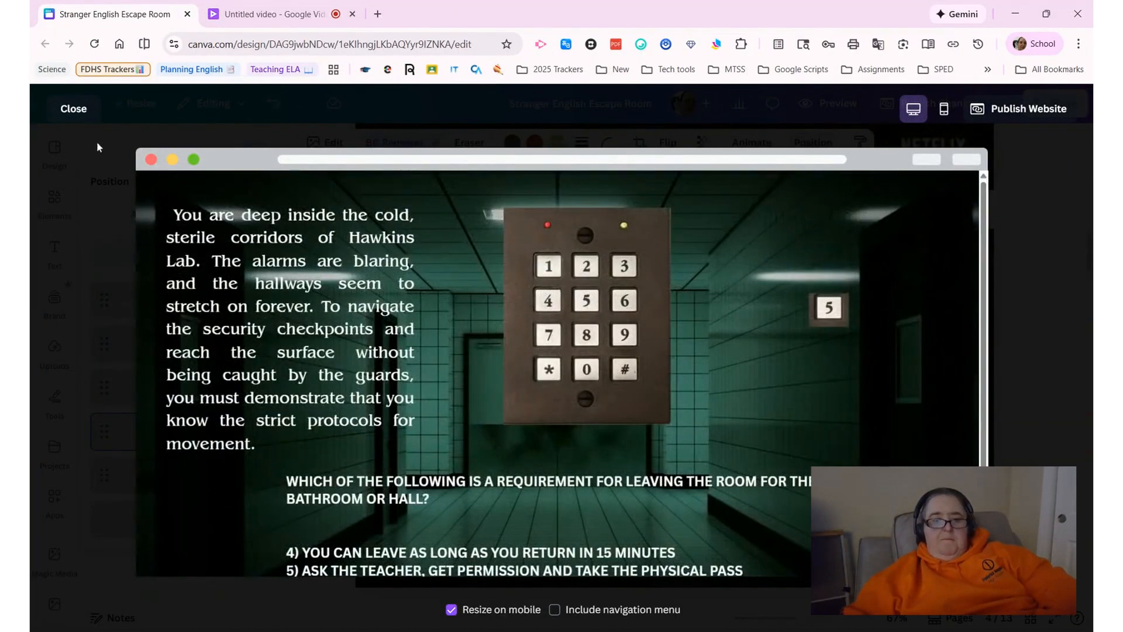
pyautogui.click(74, 108)
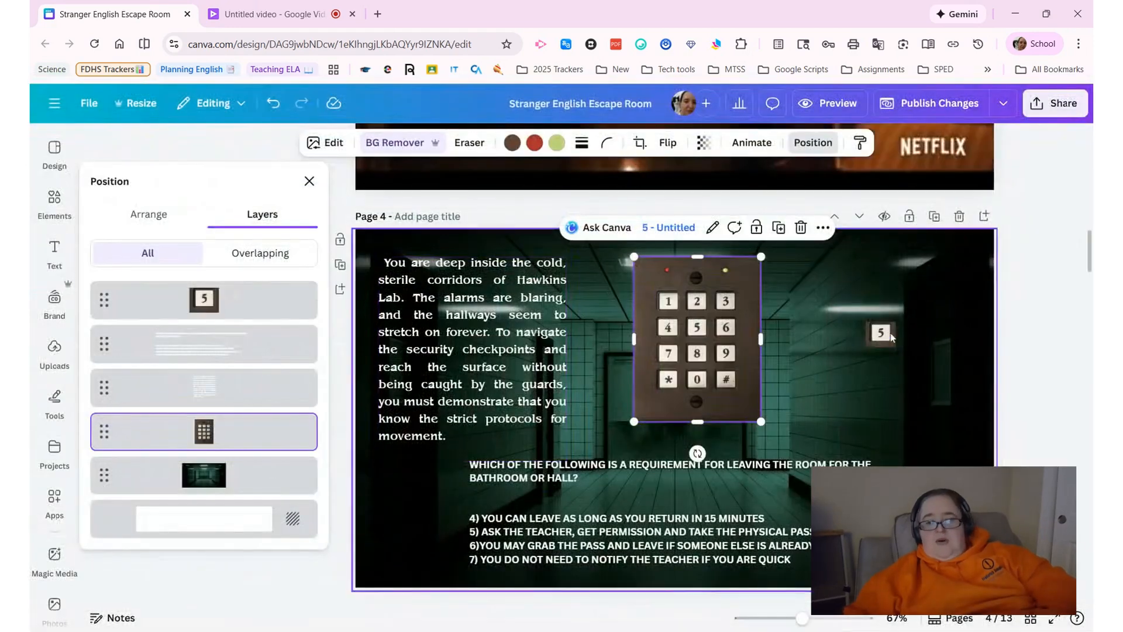
# - Duplicate the large keypad image on page 4 and place the copy over the story text, beside the original
pyautogui.click(877, 343)
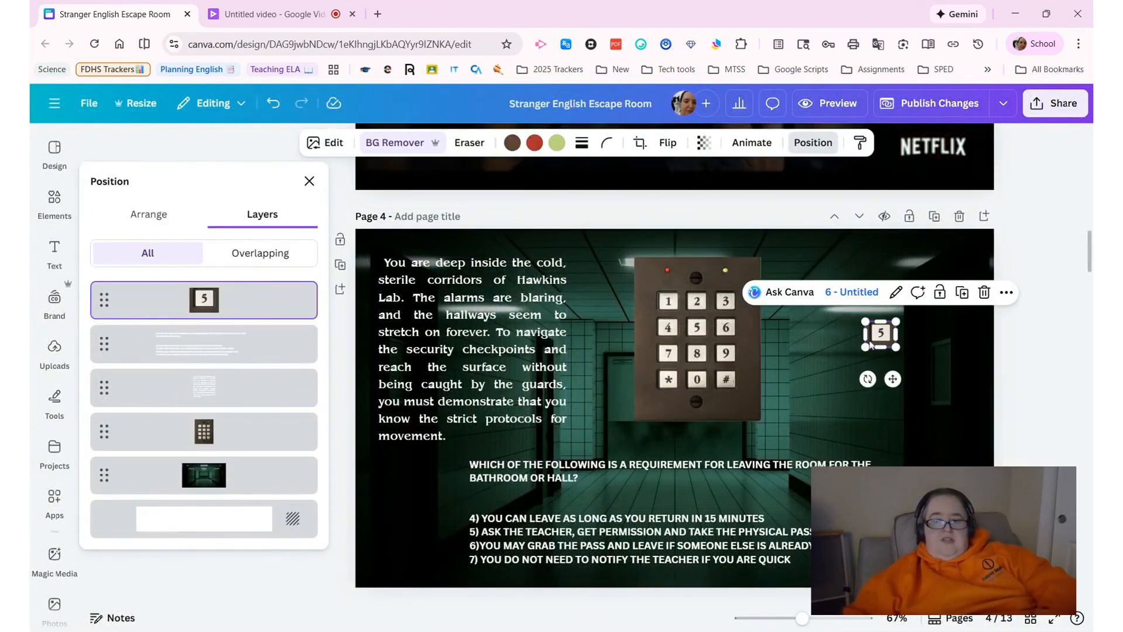
pyautogui.click(719, 347)
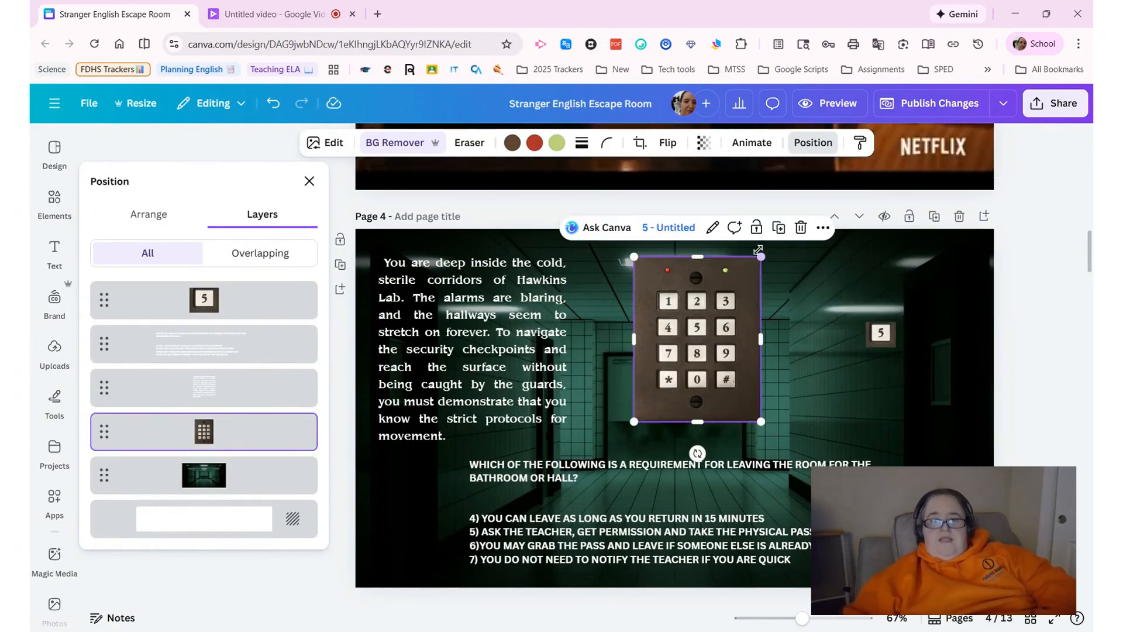
pyautogui.click(779, 227)
pyautogui.moveTo(698, 351); pyautogui.dragTo(577, 377)
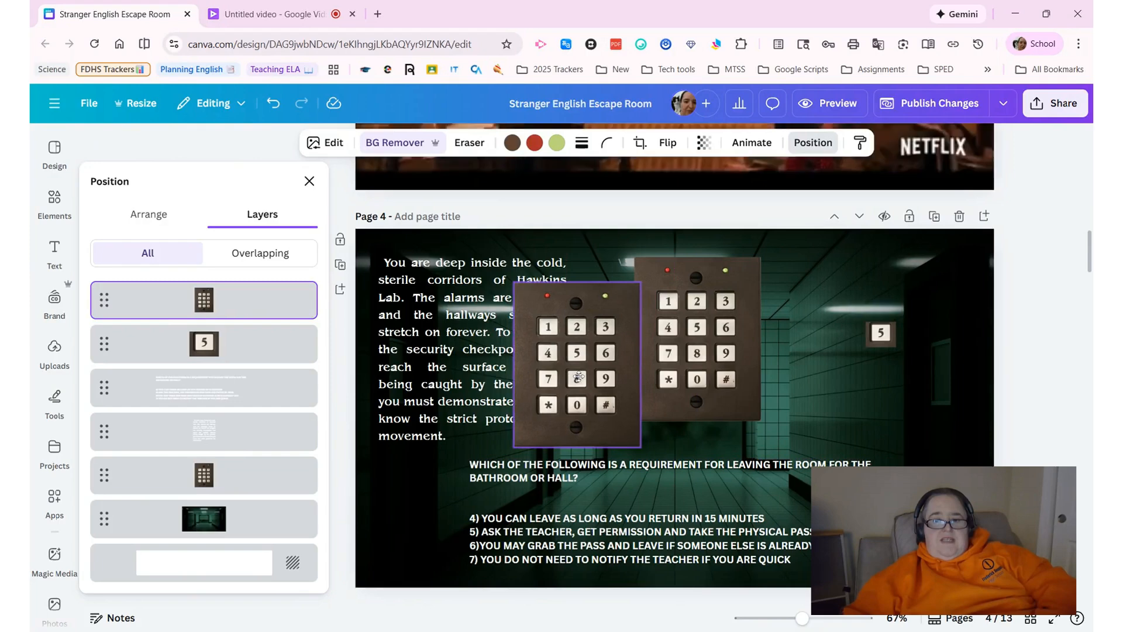
# - Crop the copied keypad image so that only the 5 key remains
pyautogui.moveTo(578, 283); pyautogui.dragTo(579, 339)
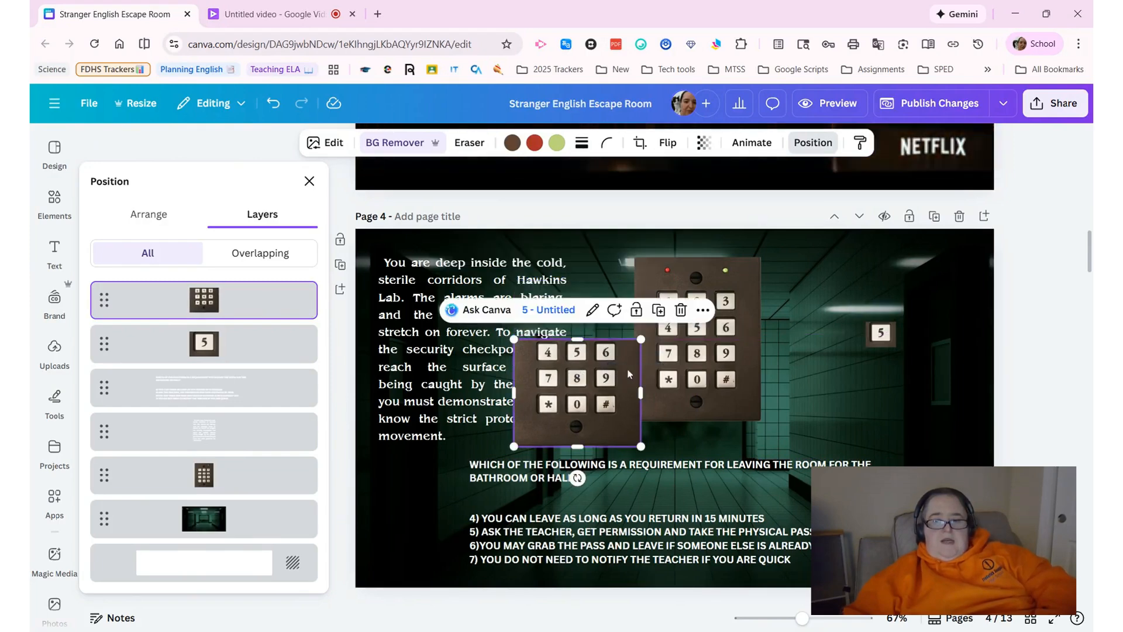
pyautogui.moveTo(641, 393); pyautogui.dragTo(598, 382)
pyautogui.moveTo(553, 446); pyautogui.dragTo(559, 352)
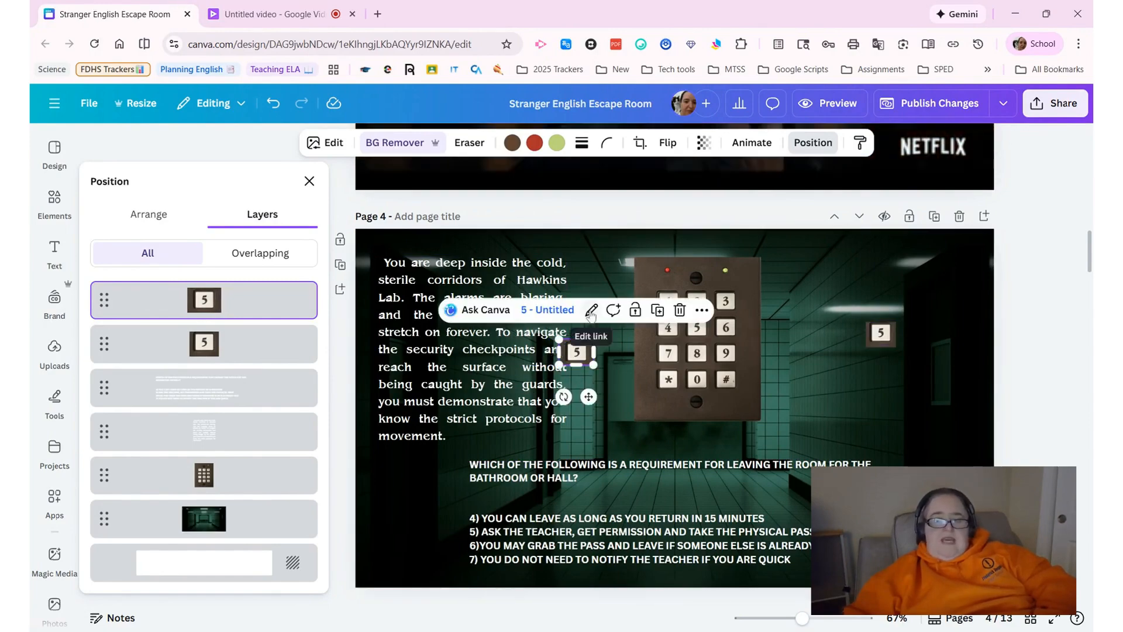
pyautogui.click(590, 310)
pyautogui.click(500, 370)
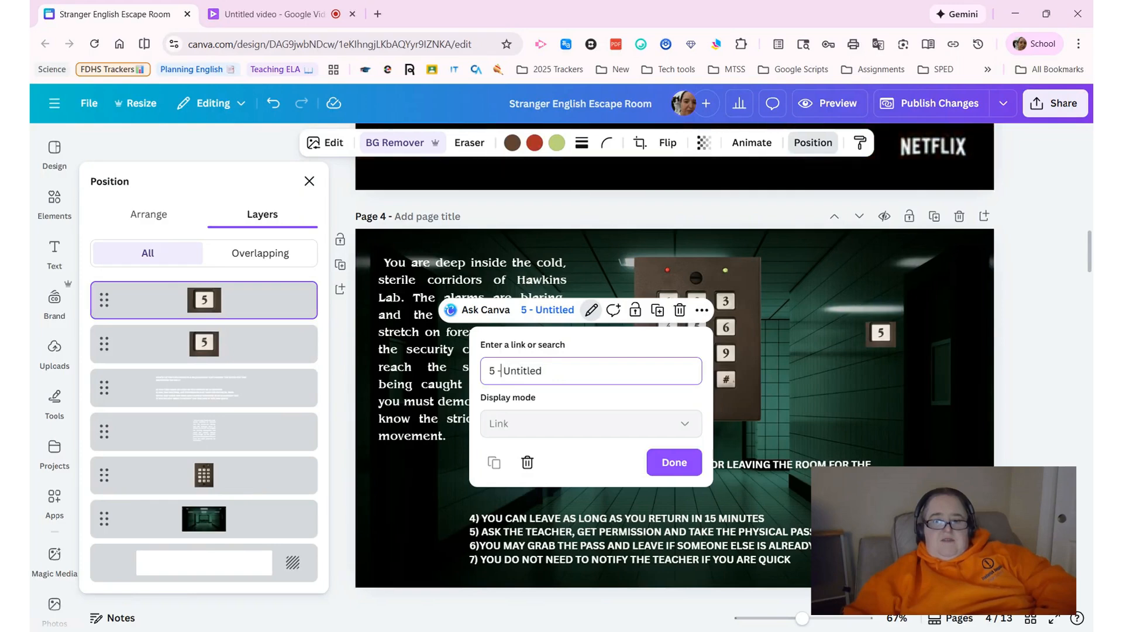
pyautogui.moveTo(542, 371); pyautogui.dragTo(494, 370)
pyautogui.click(415, 341)
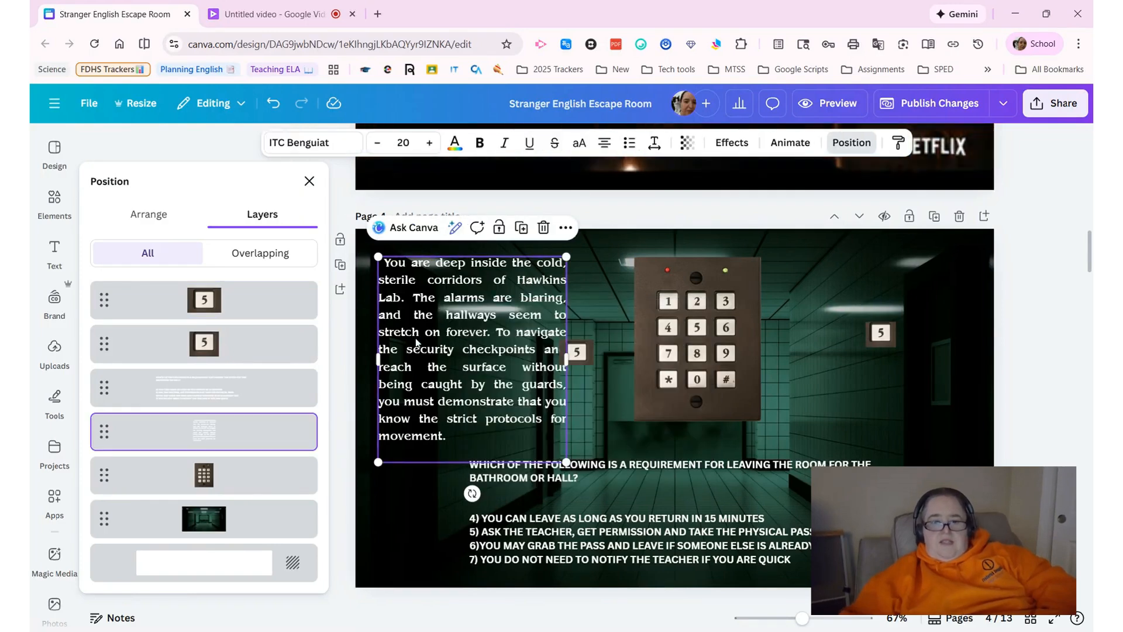
# - Change the link of the cropped 5 key beside the story text to the document page 6 - Untitled
pyautogui.click(577, 351)
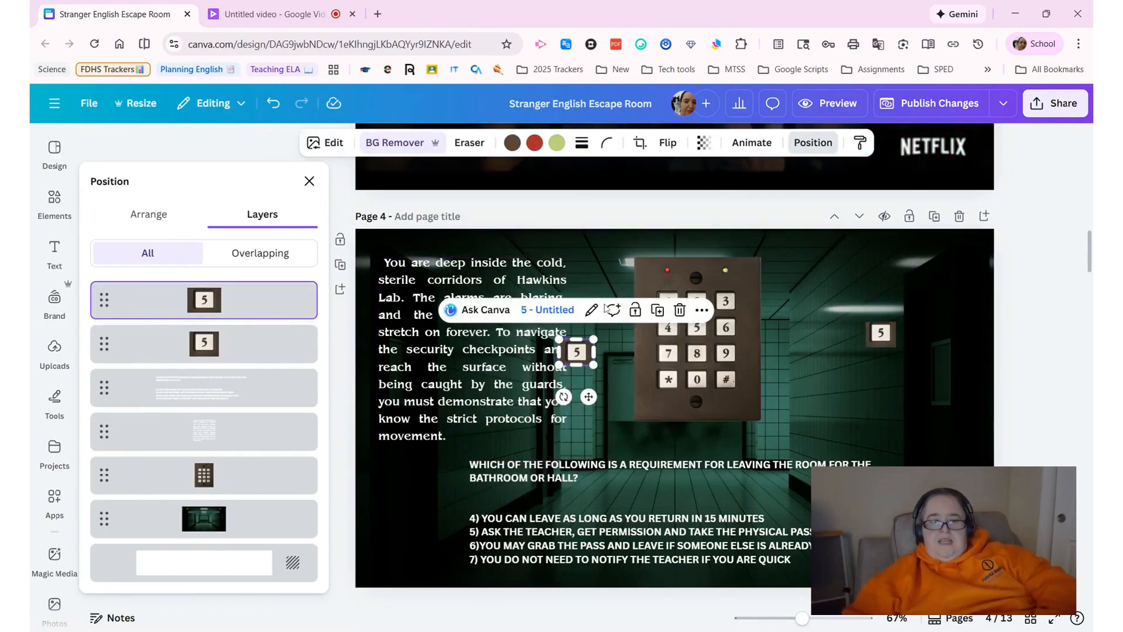
pyautogui.click(592, 310)
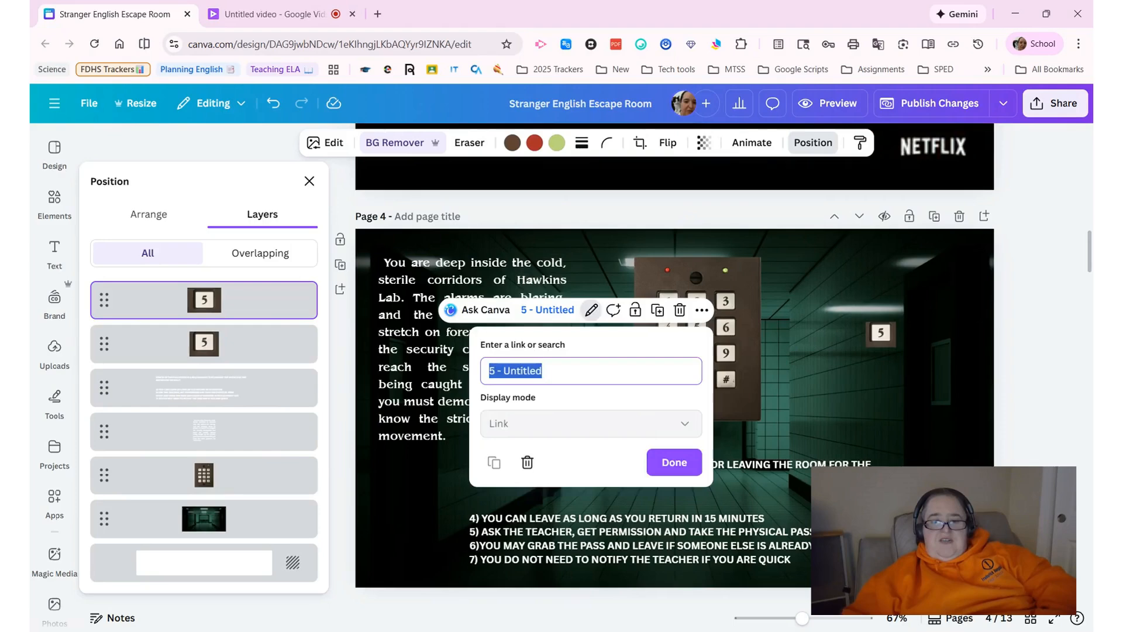
pyautogui.click(496, 370)
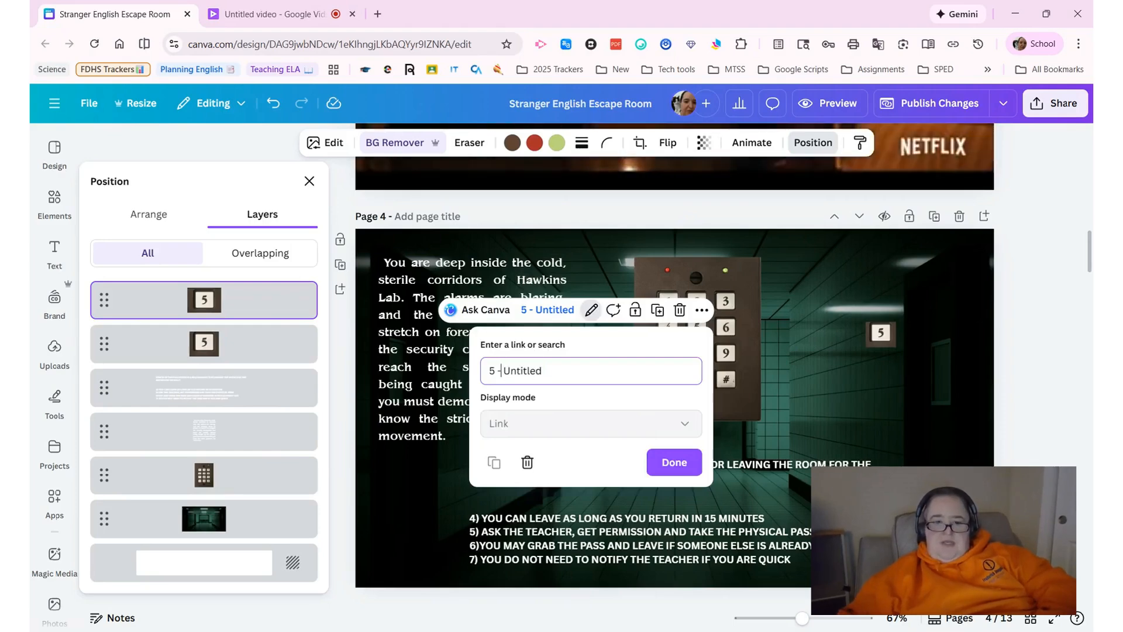
pyautogui.press('BackSpace')
pyautogui.press('BackSpace')
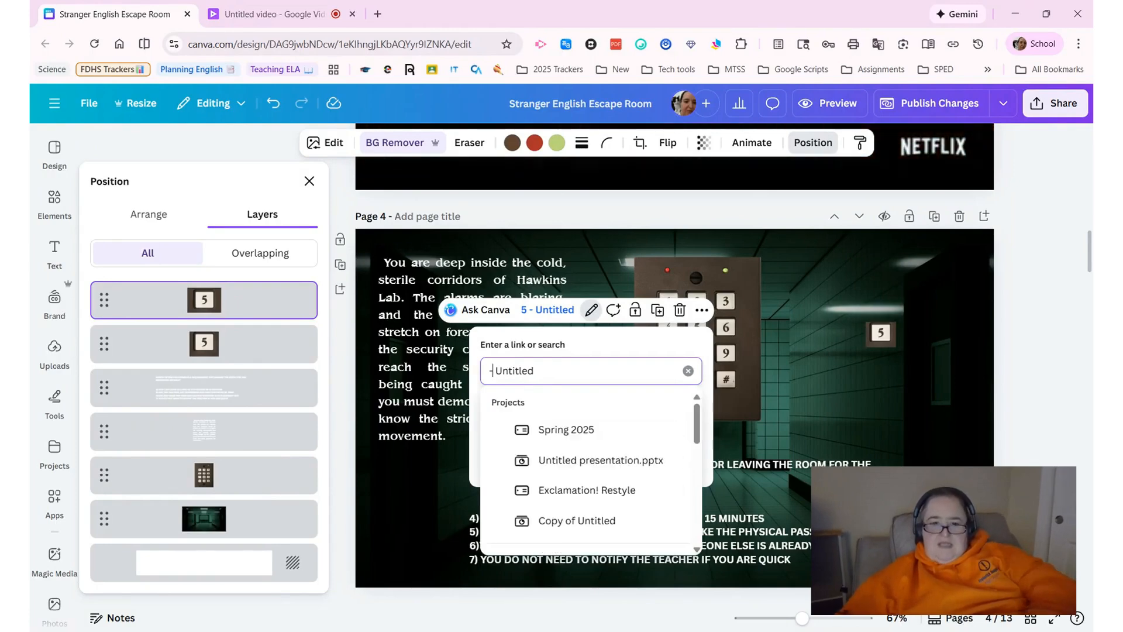
pyautogui.press('Delete')
pyautogui.press('Delete')
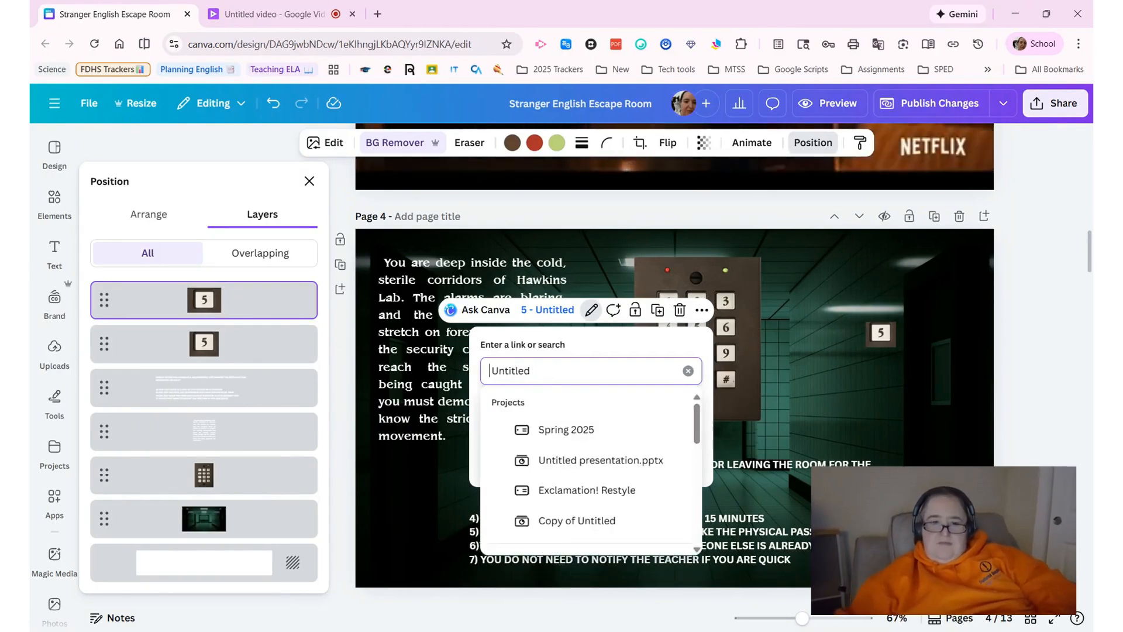
pyautogui.write('6 ')
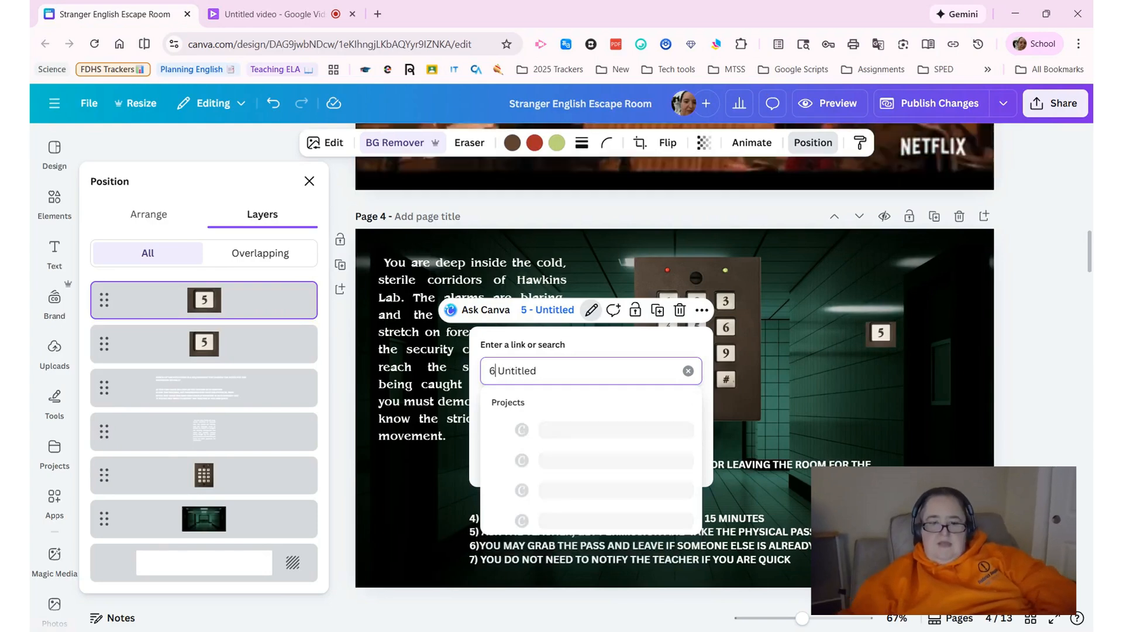
pyautogui.write('-')
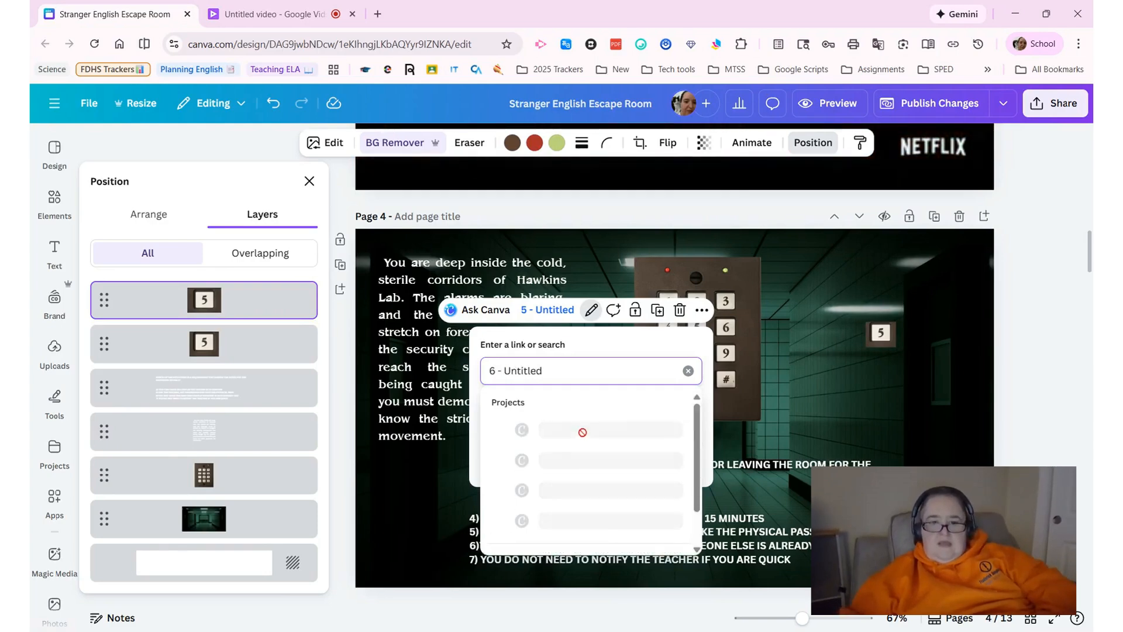
pyautogui.moveTo(695, 437); pyautogui.dragTo(699, 515)
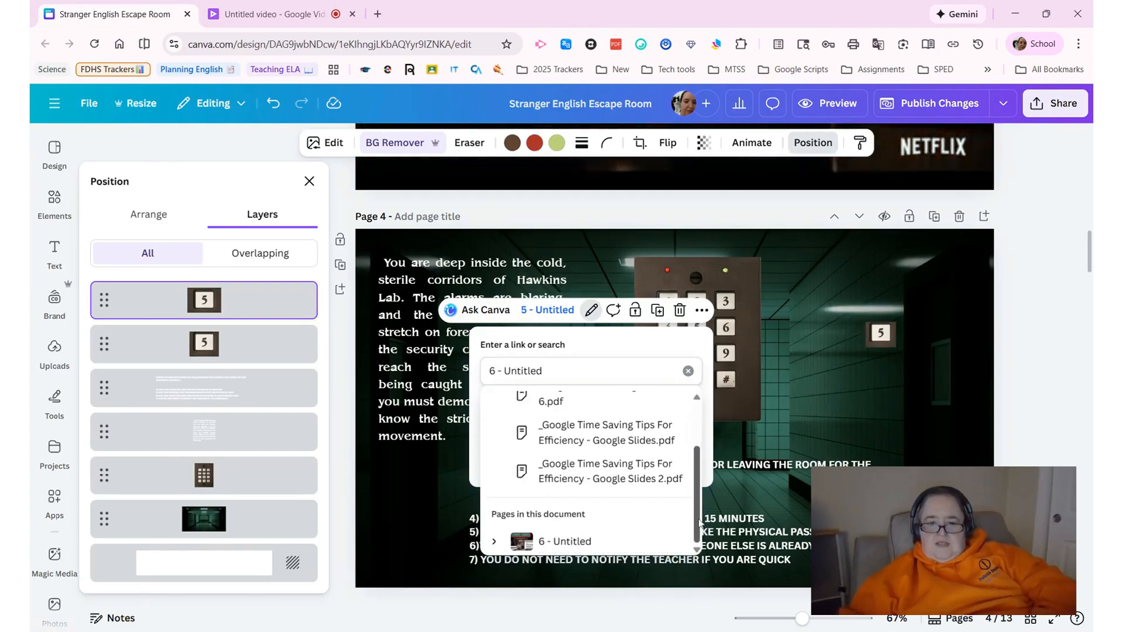
pyautogui.click(591, 543)
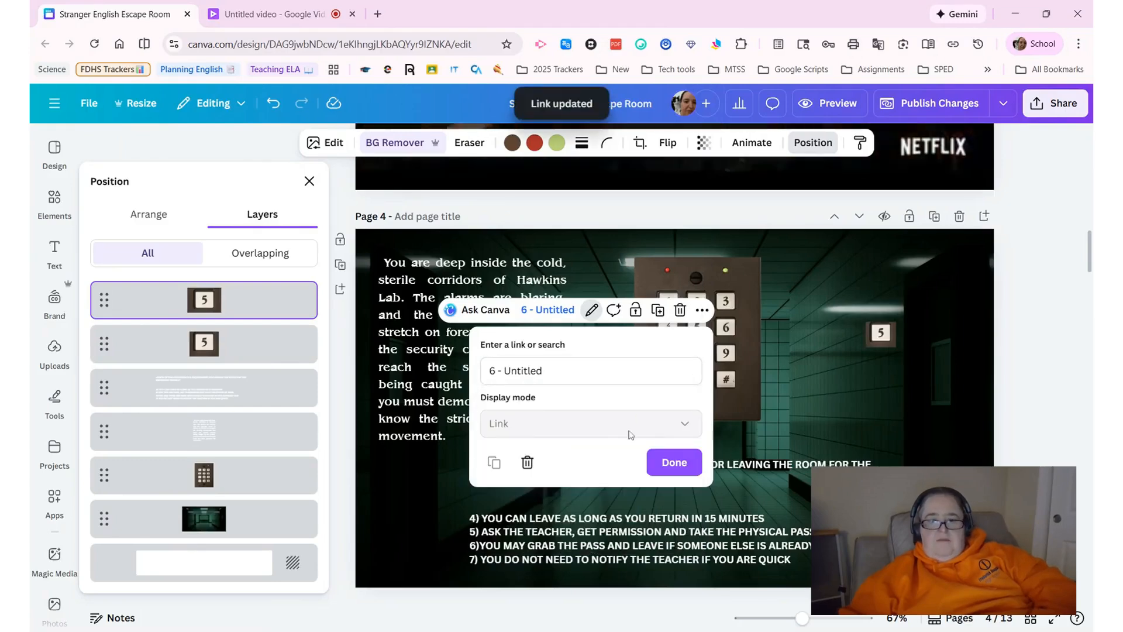
pyautogui.click(657, 463)
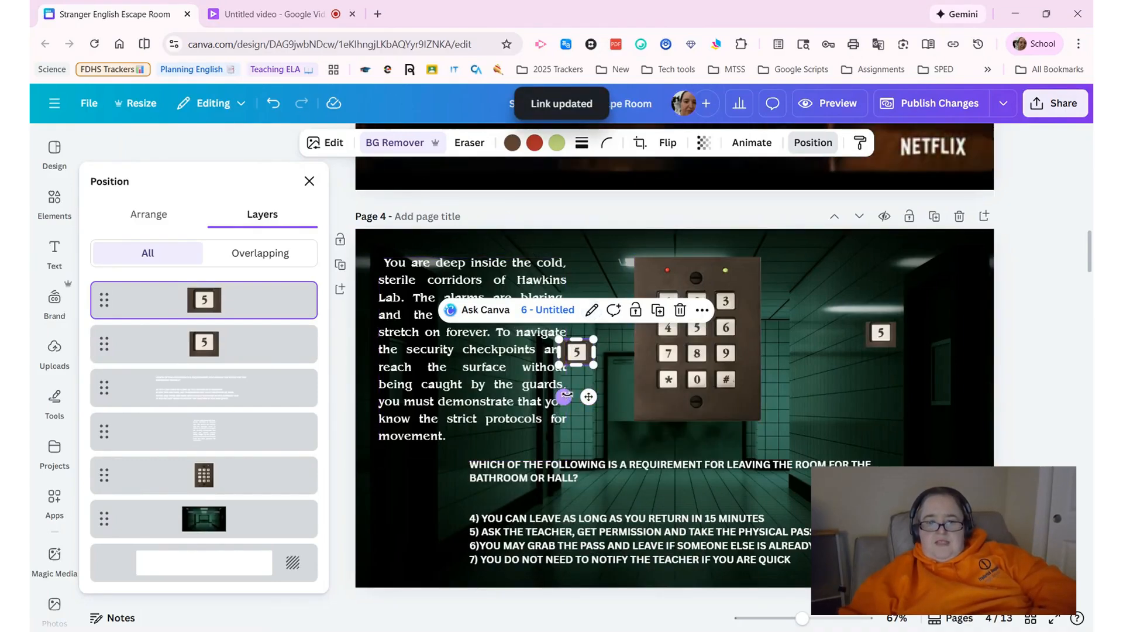
# - Align the linked 5 key exactly over the keypad's own 5 and delete the spare 5 key near the page's far side
pyautogui.moveTo(588, 397); pyautogui.dragTo(710, 378)
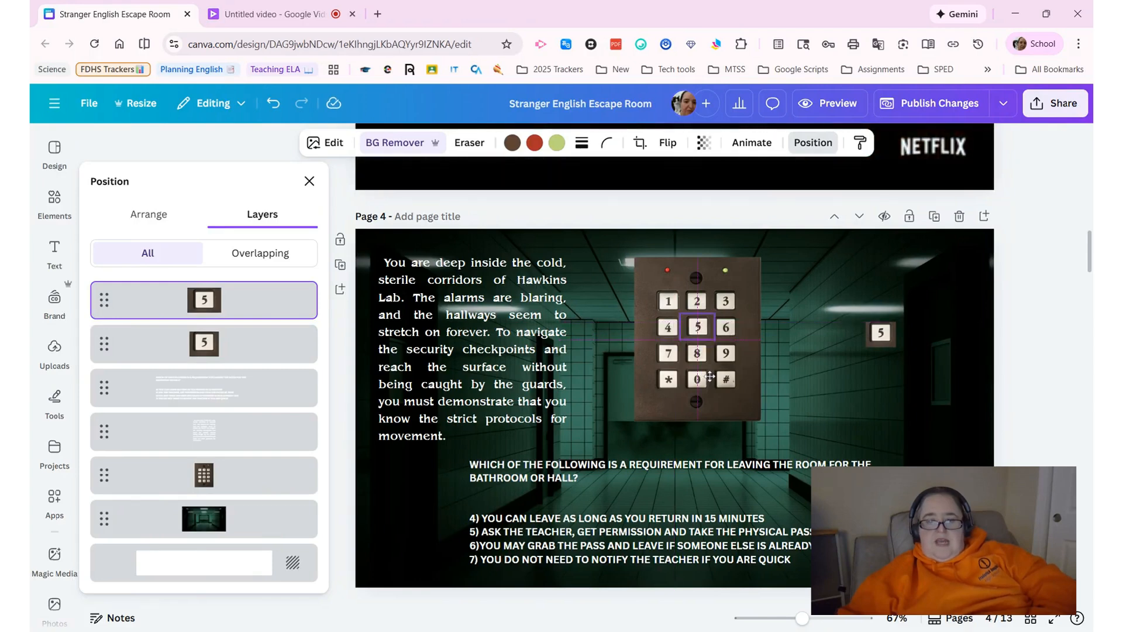
pyautogui.click(795, 371)
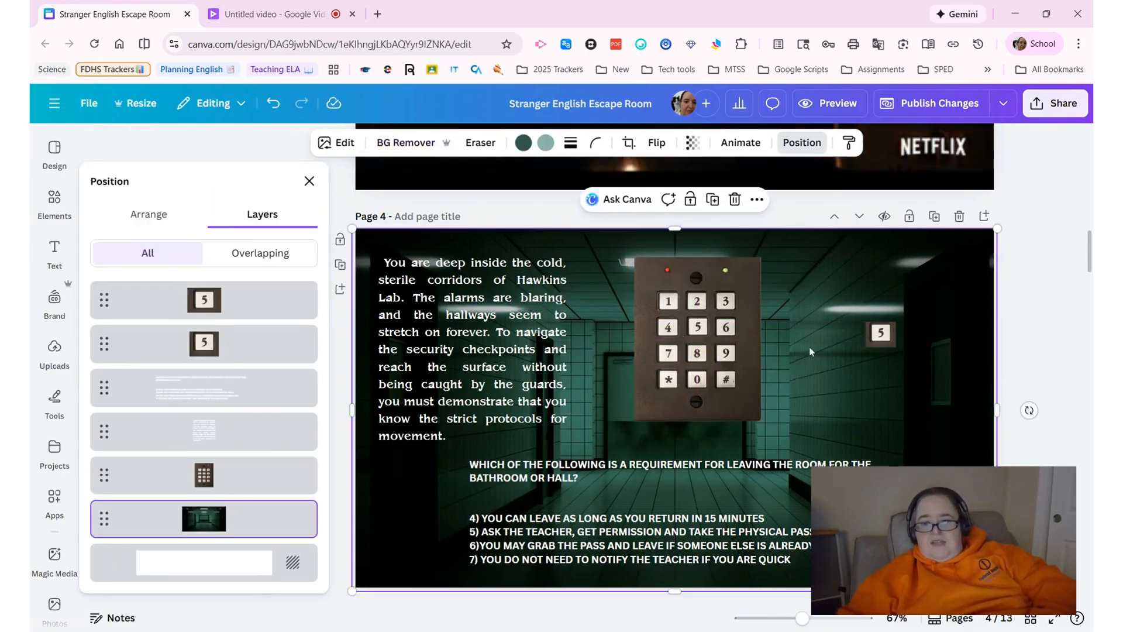
pyautogui.click(694, 330)
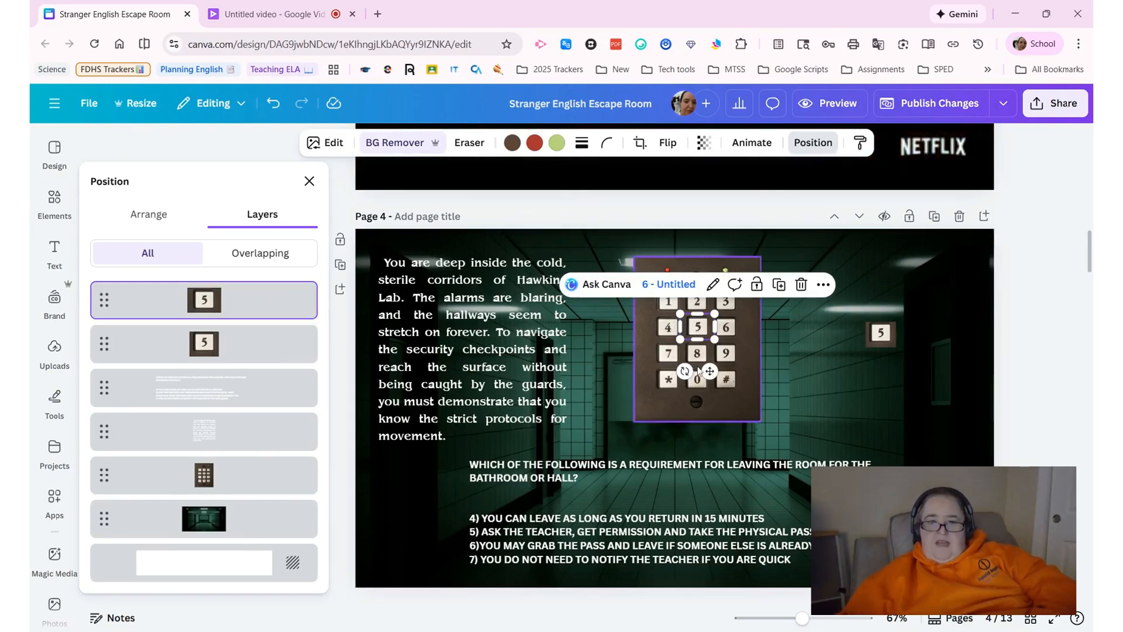
pyautogui.press('Down')
pyautogui.press('Down')
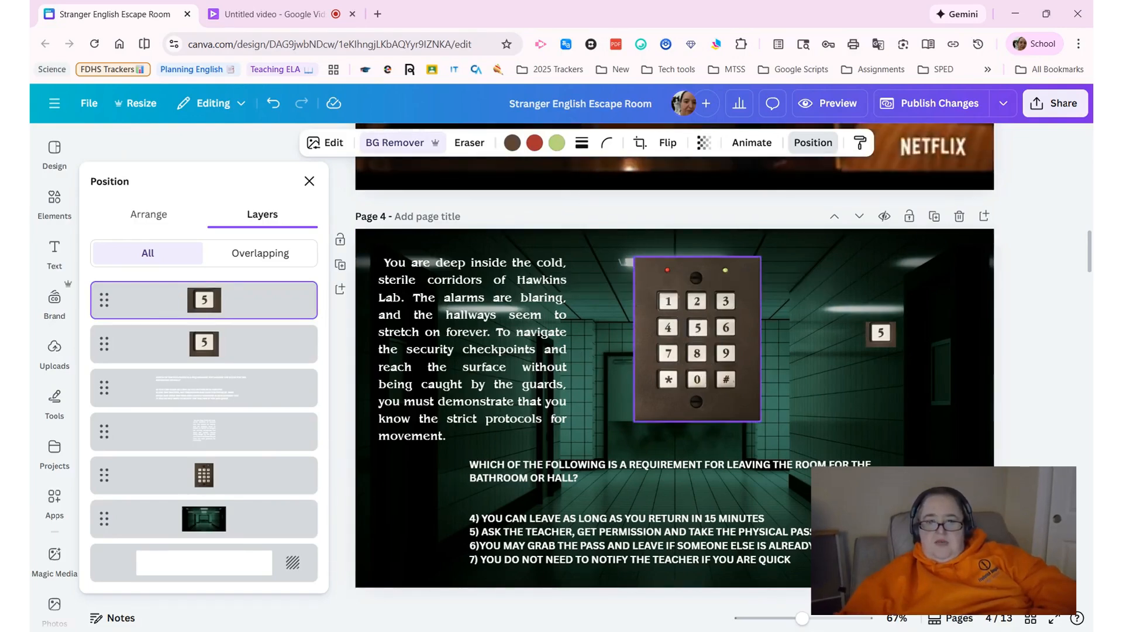
pyautogui.press('Down')
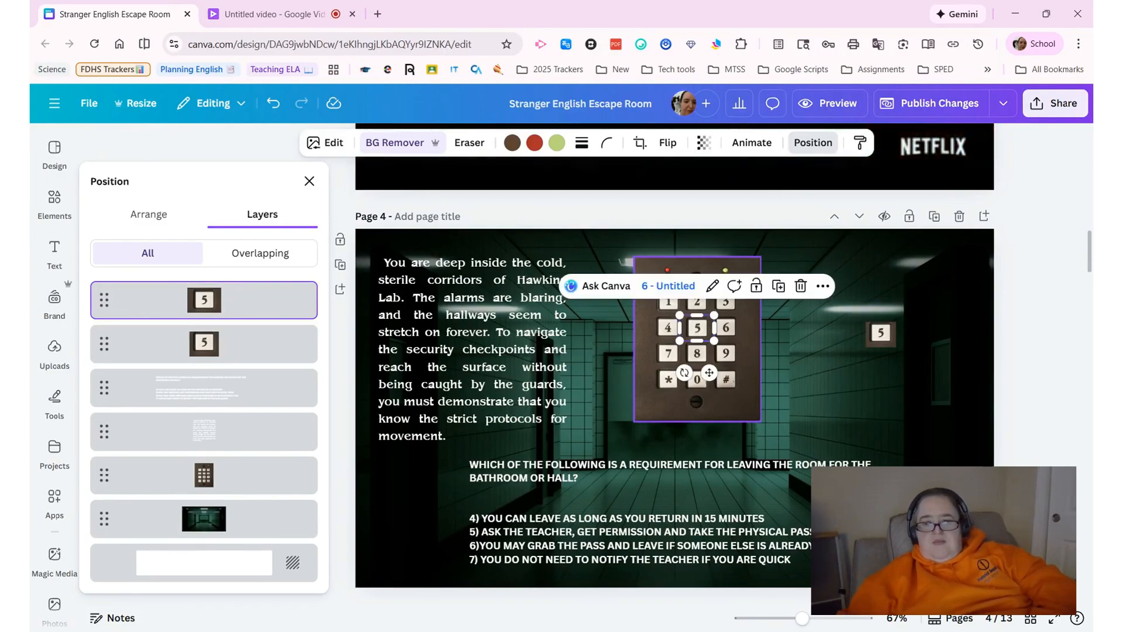
pyautogui.click(881, 339)
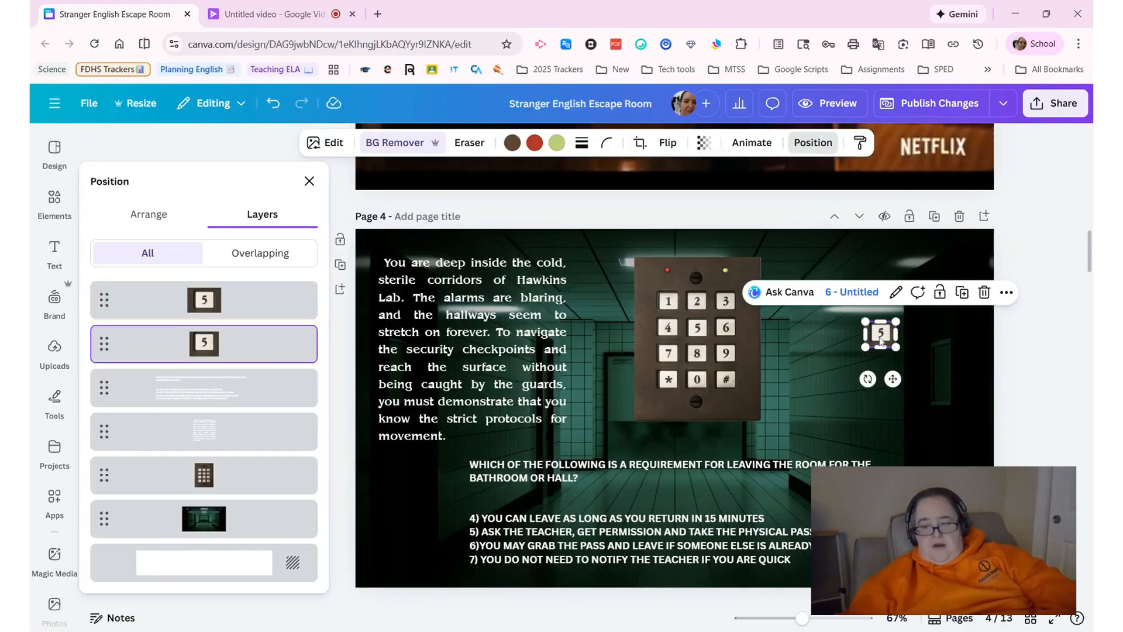
pyautogui.press('Delete')
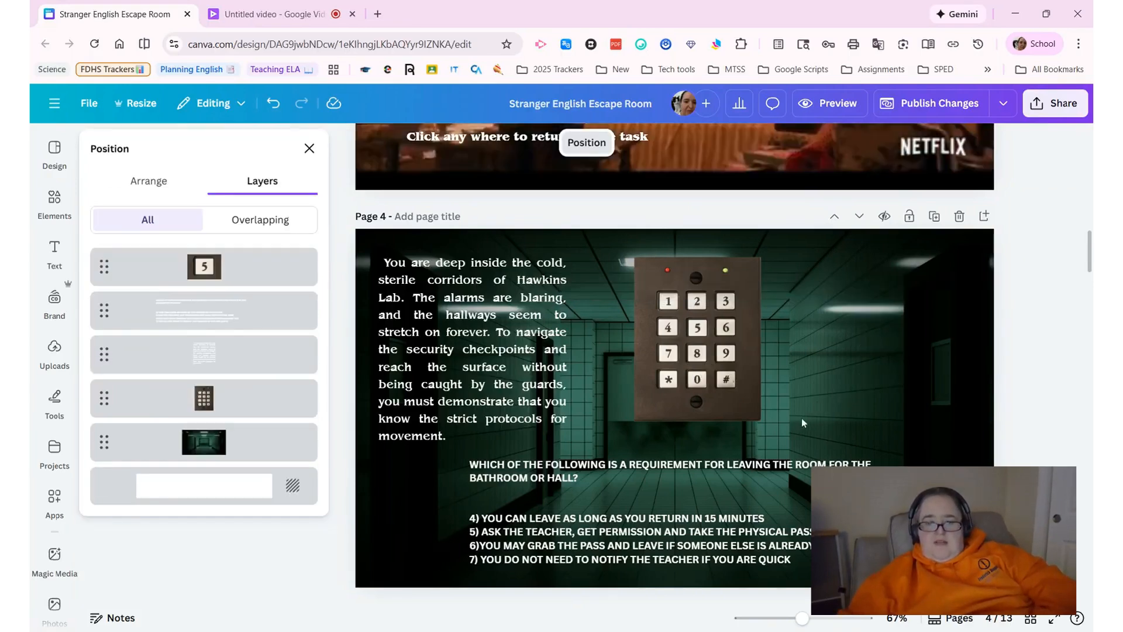
# - Group the keypad with its 5 key overlay and move the group beside the corridor doors, away from the story text
pyautogui.moveTo(802, 417); pyautogui.dragTo(634, 276)
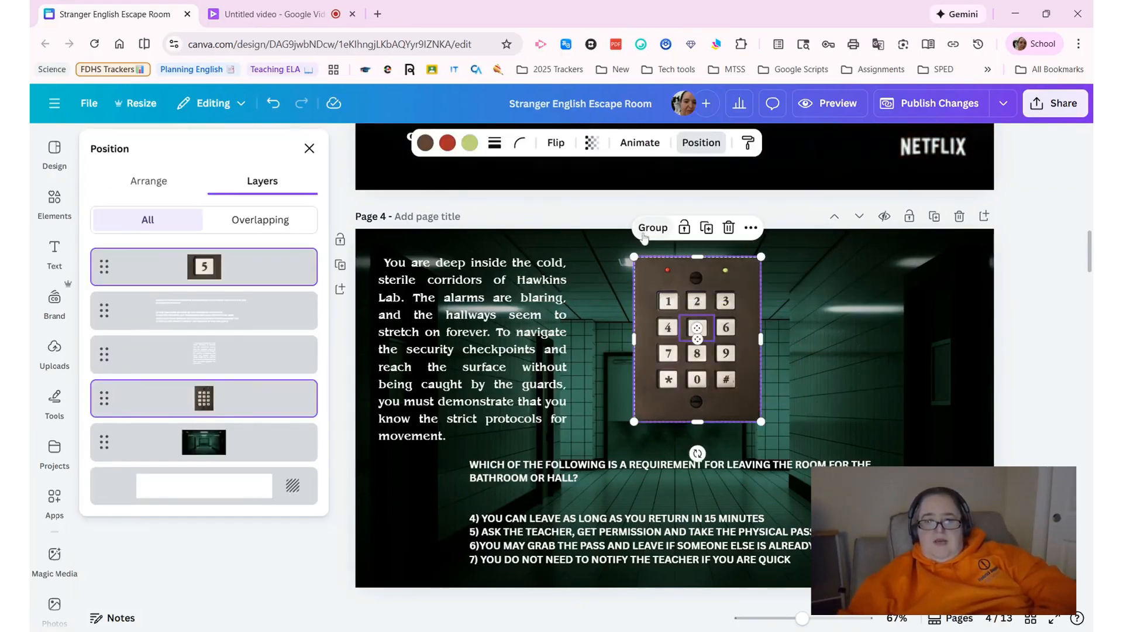
pyautogui.click(645, 231)
pyautogui.moveTo(710, 313); pyautogui.dragTo(852, 328)
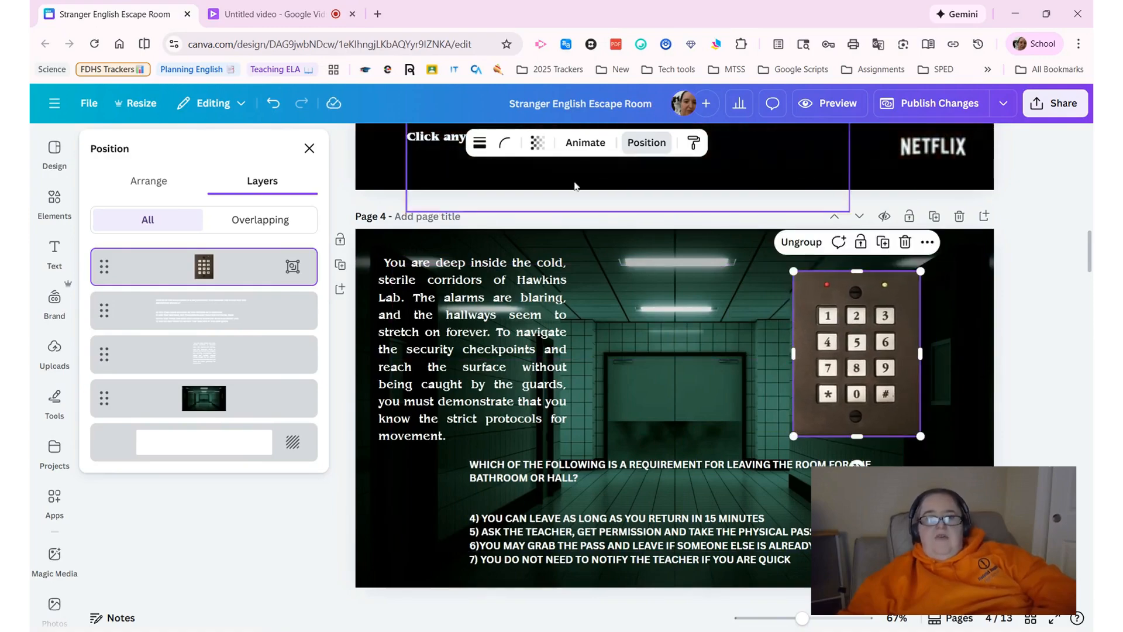
# - Preview the website, start the quest, choose letter B, and test the keypad's wrong-answer link, the return link and the 5 key
pyautogui.click(847, 108)
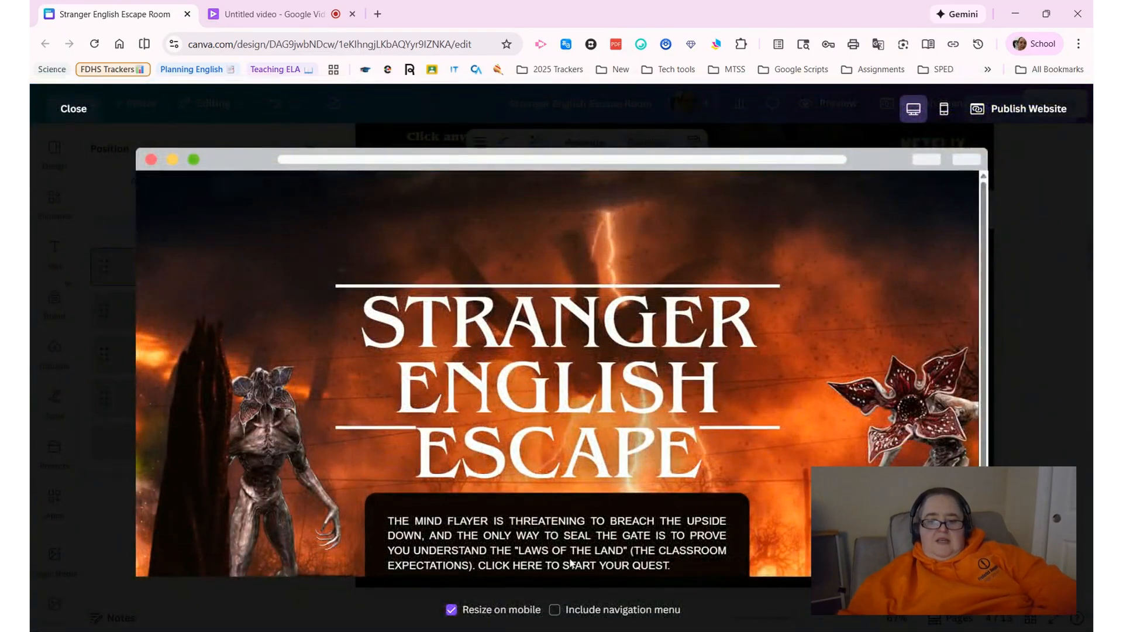
pyautogui.click(573, 567)
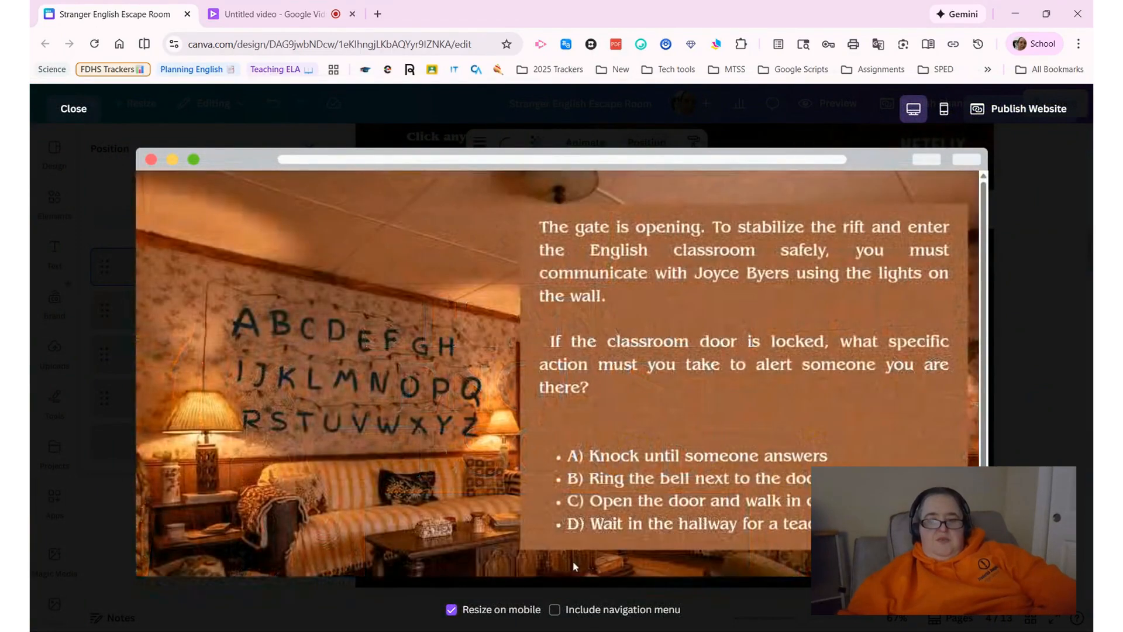
pyautogui.click(279, 331)
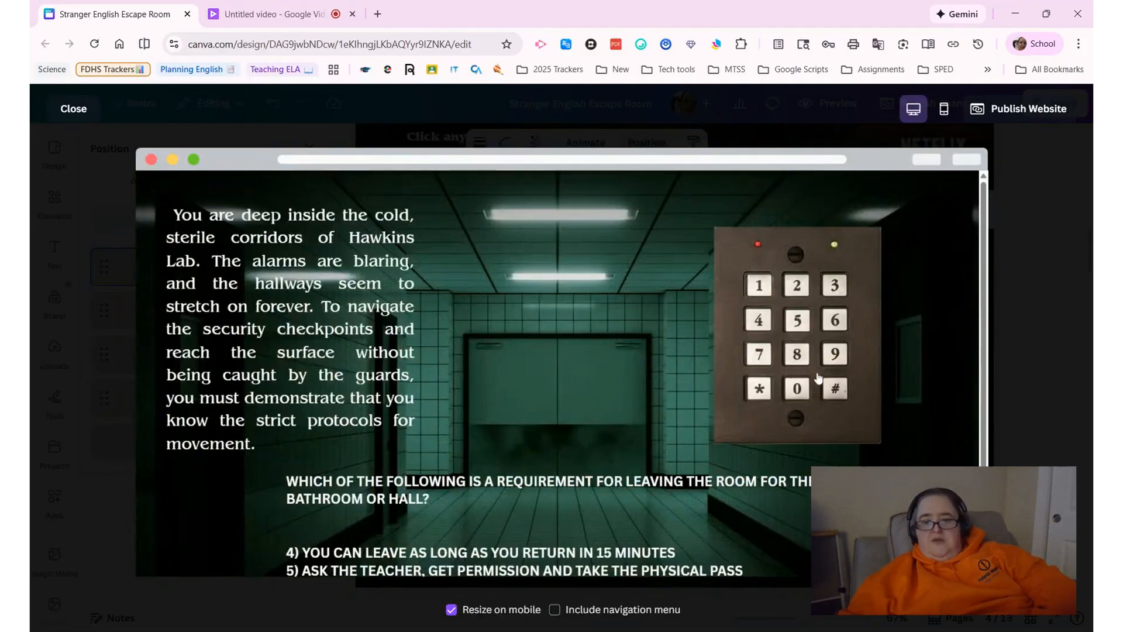
pyautogui.click(855, 336)
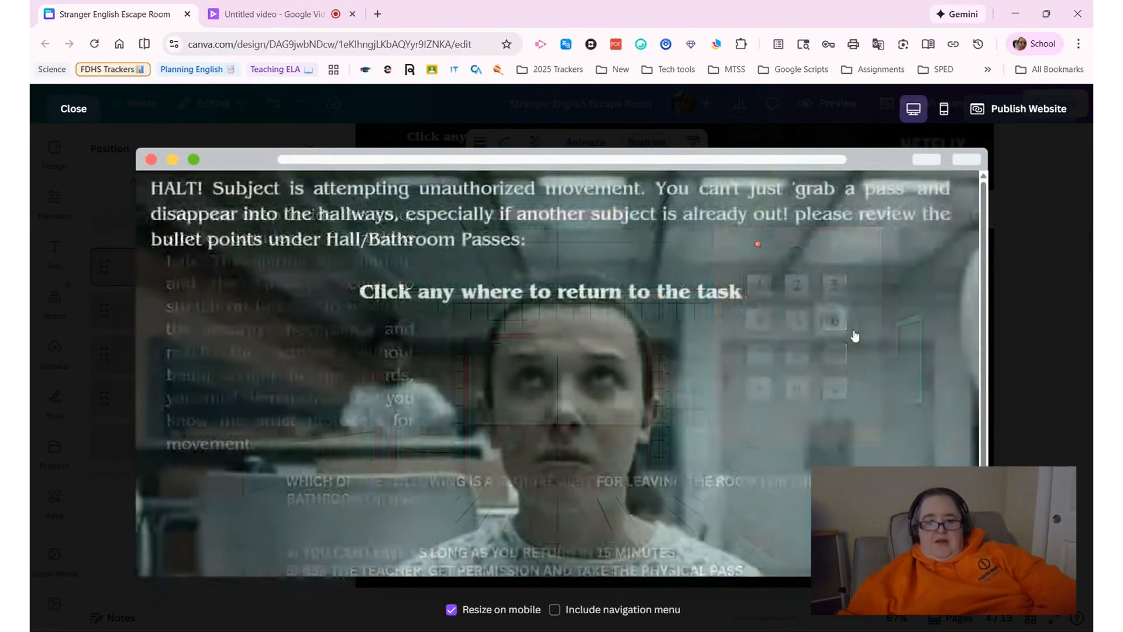
pyautogui.click(580, 296)
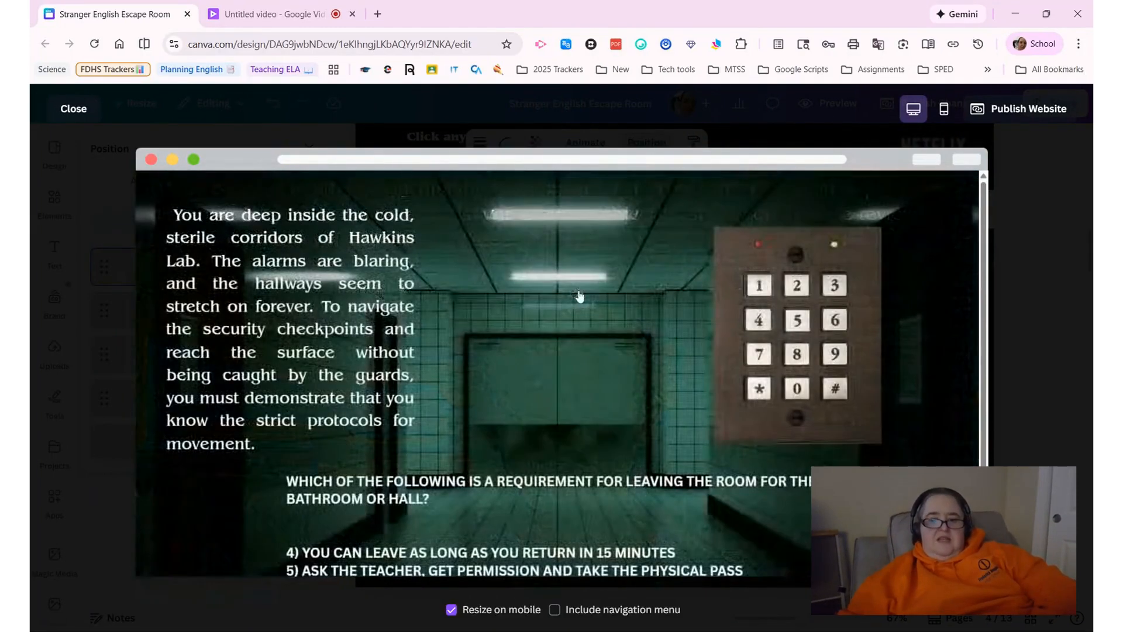
pyautogui.click(799, 330)
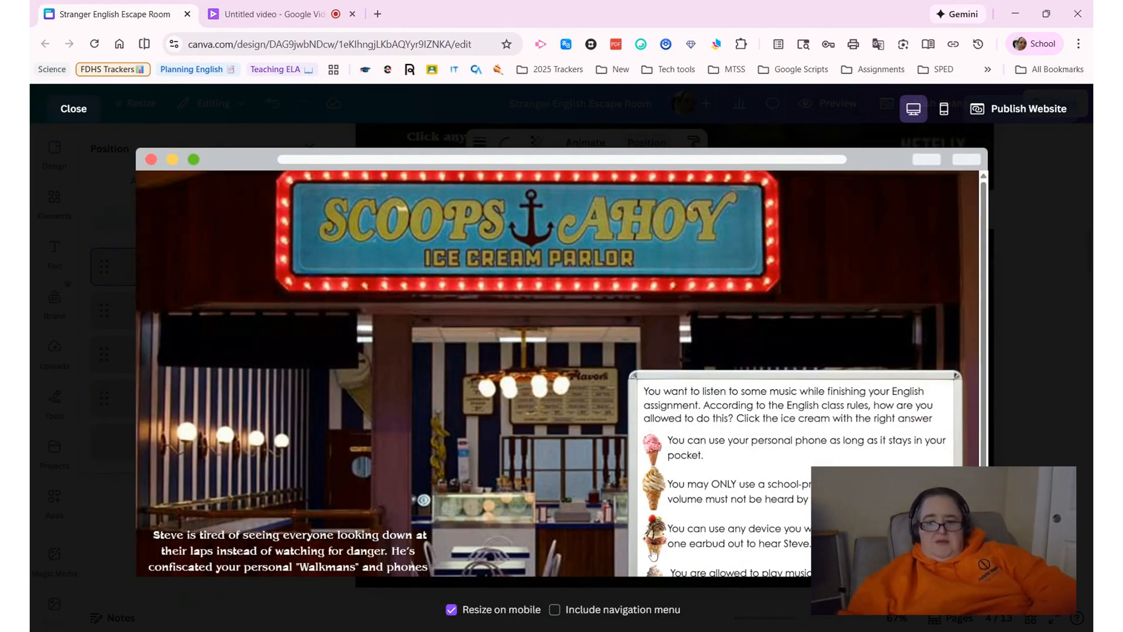
# - Test the third and first ice cream cones on the Scoops Ahoy page, returning to the task each time, and choose the second cone
pyautogui.click(653, 531)
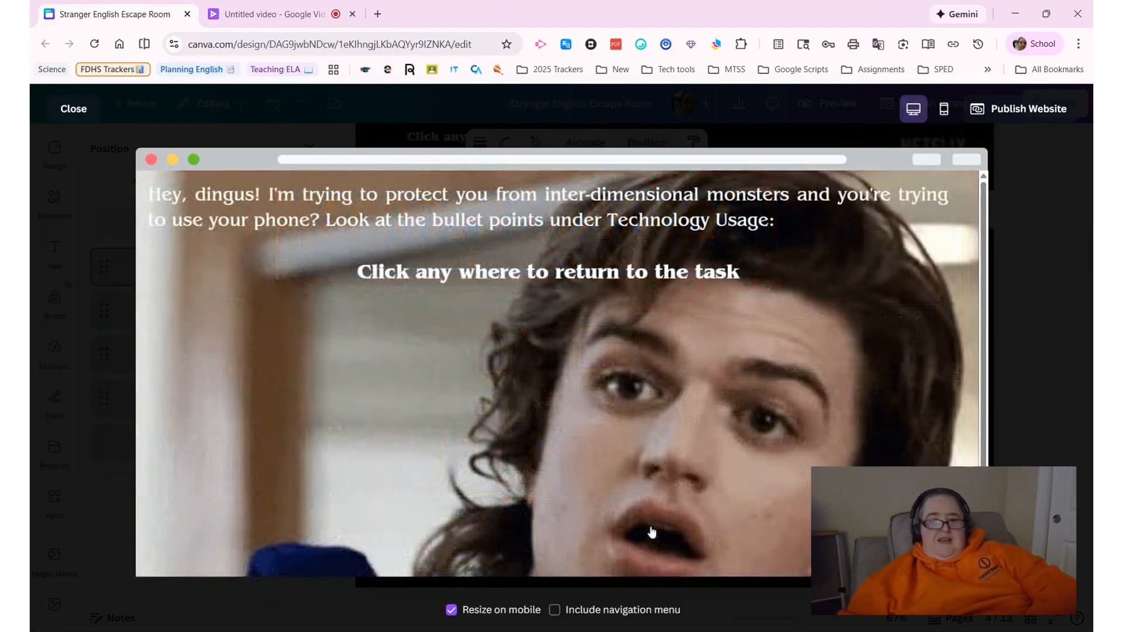
pyautogui.click(608, 274)
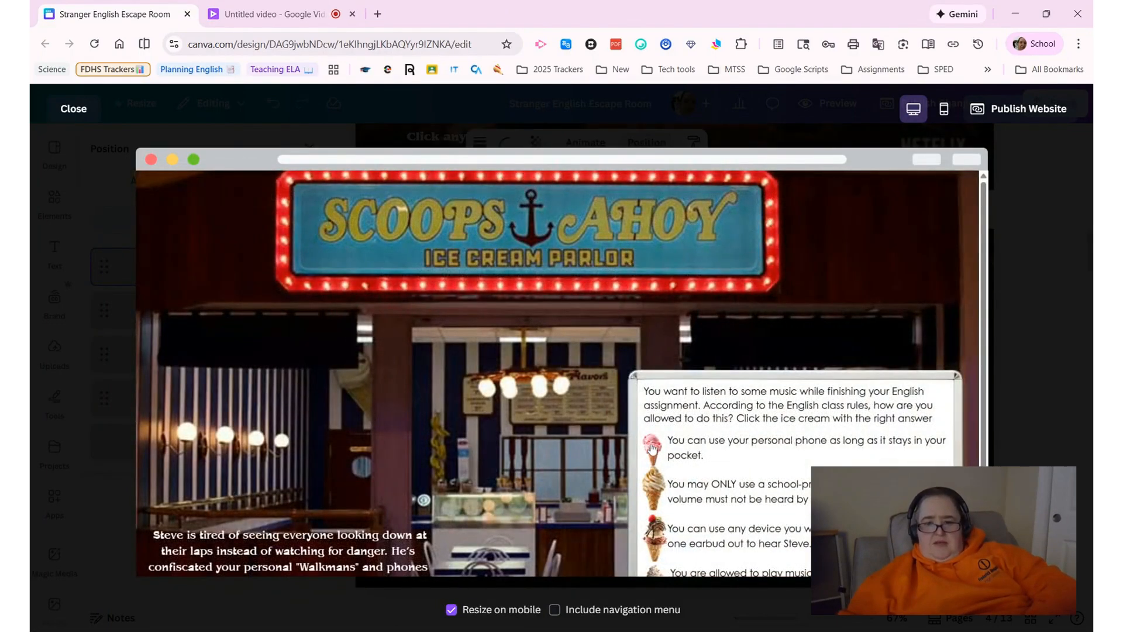
pyautogui.click(652, 448)
pyautogui.click(610, 289)
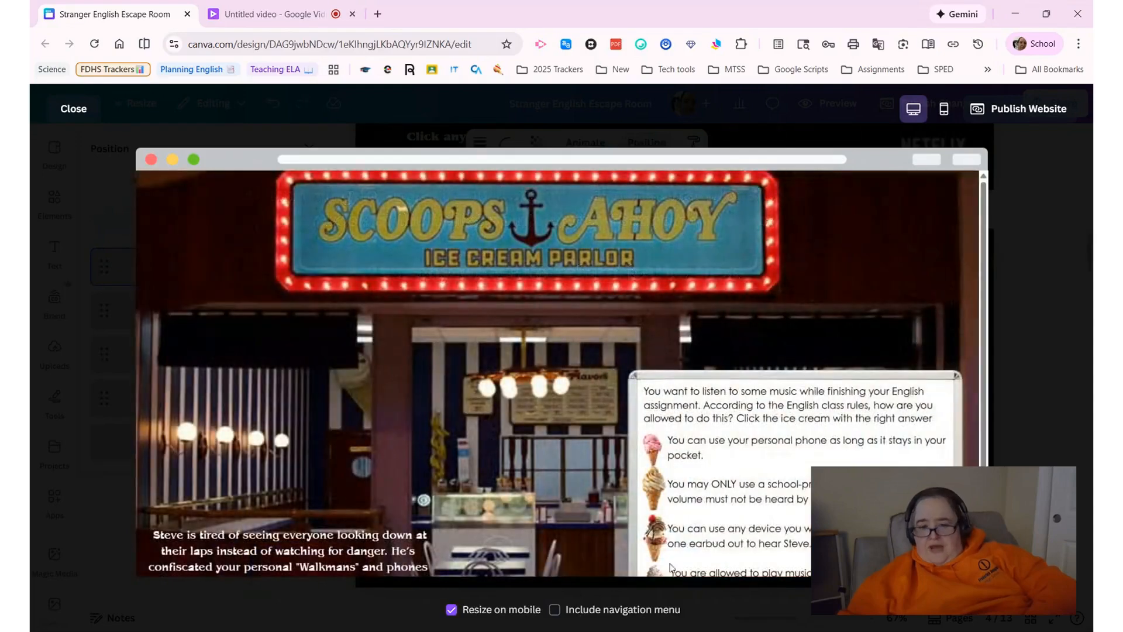
pyautogui.click(660, 488)
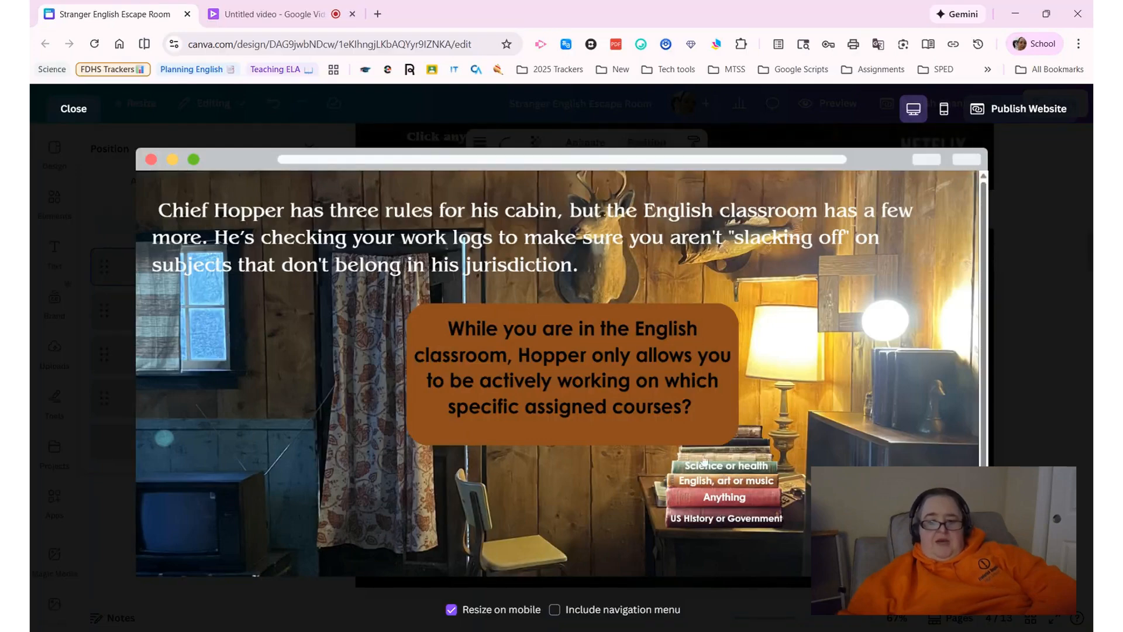
# - Test the "English, art or music" book and the third End of Class answer, and close the preview
pyautogui.click(718, 481)
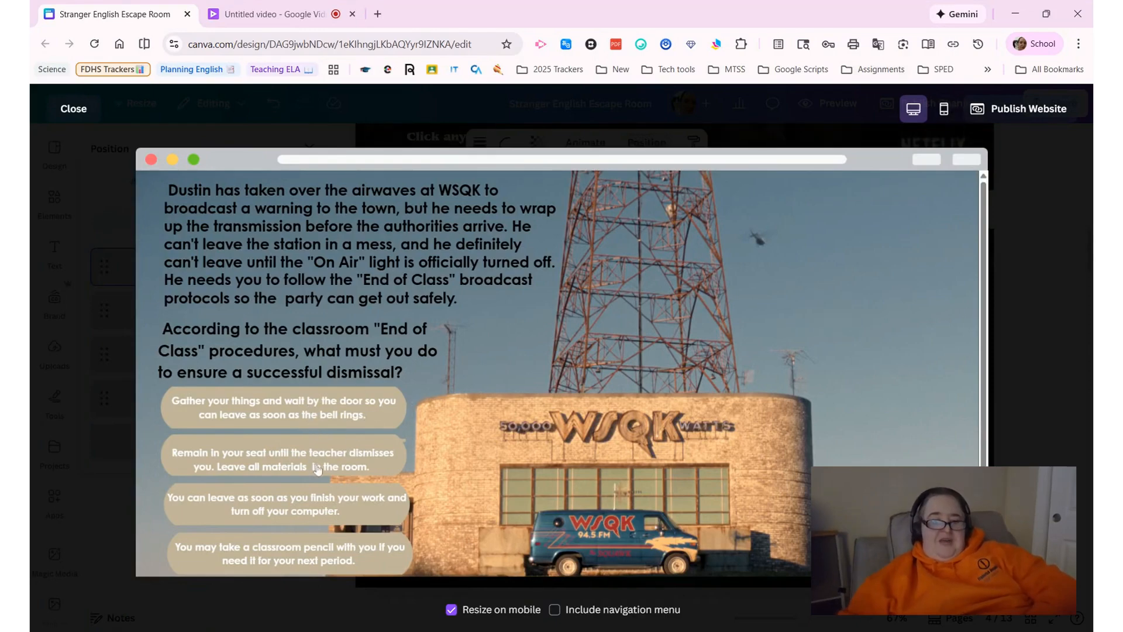
pyautogui.click(307, 506)
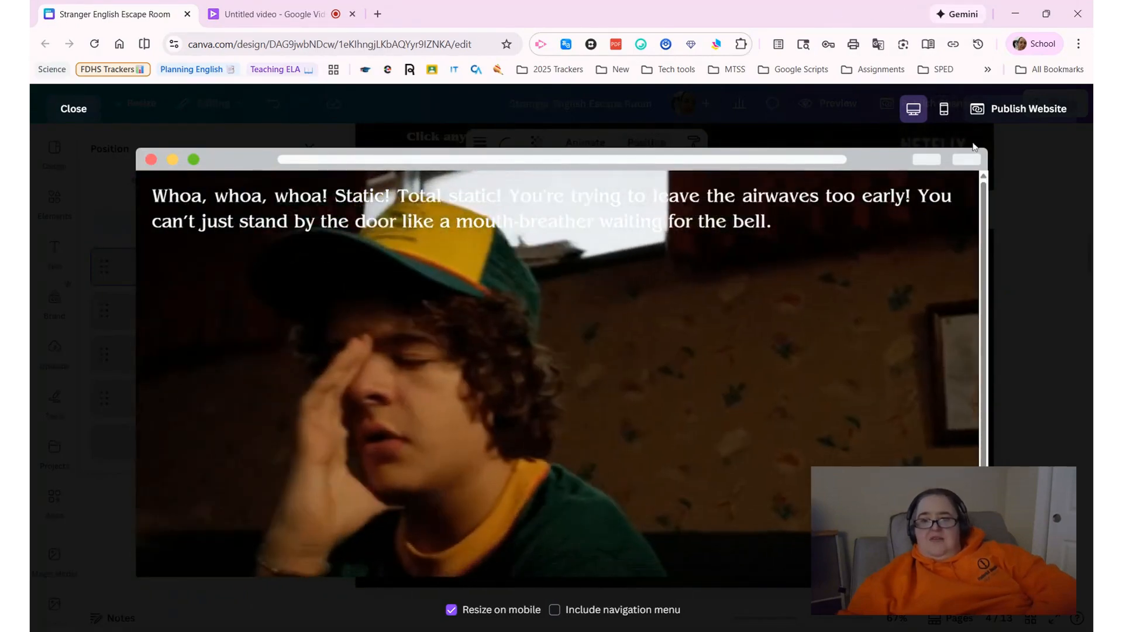
pyautogui.click(62, 109)
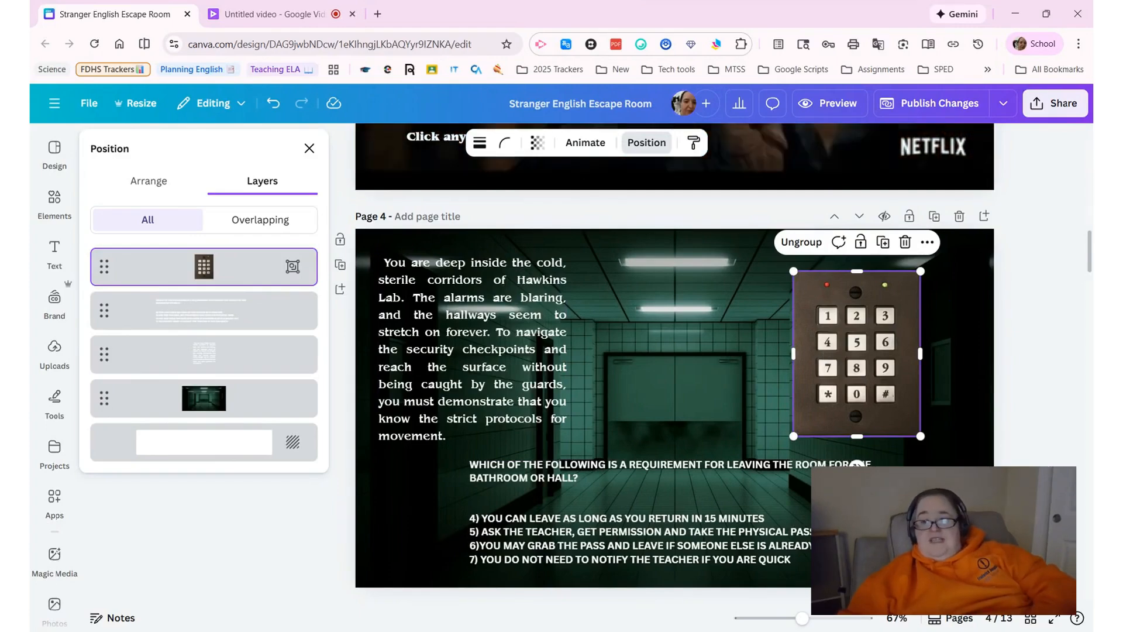
# - Inspect the letter A's link on page 2 and the room background image in the layer order
pyautogui.moveTo(1088, 267); pyautogui.dragTo(1081, 188)
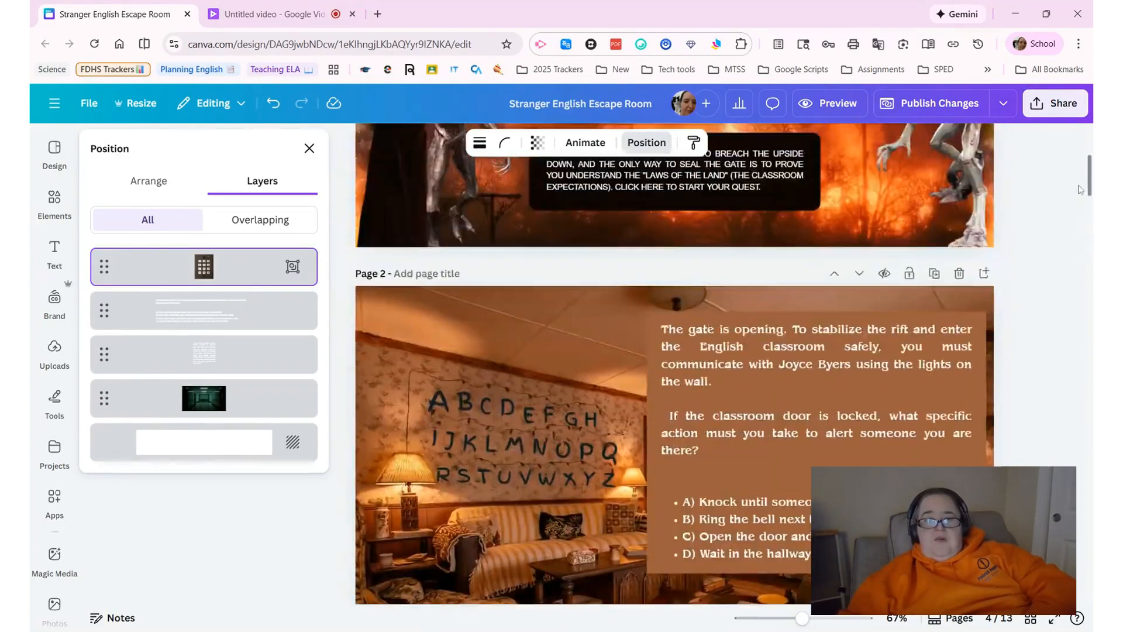
pyautogui.click(437, 403)
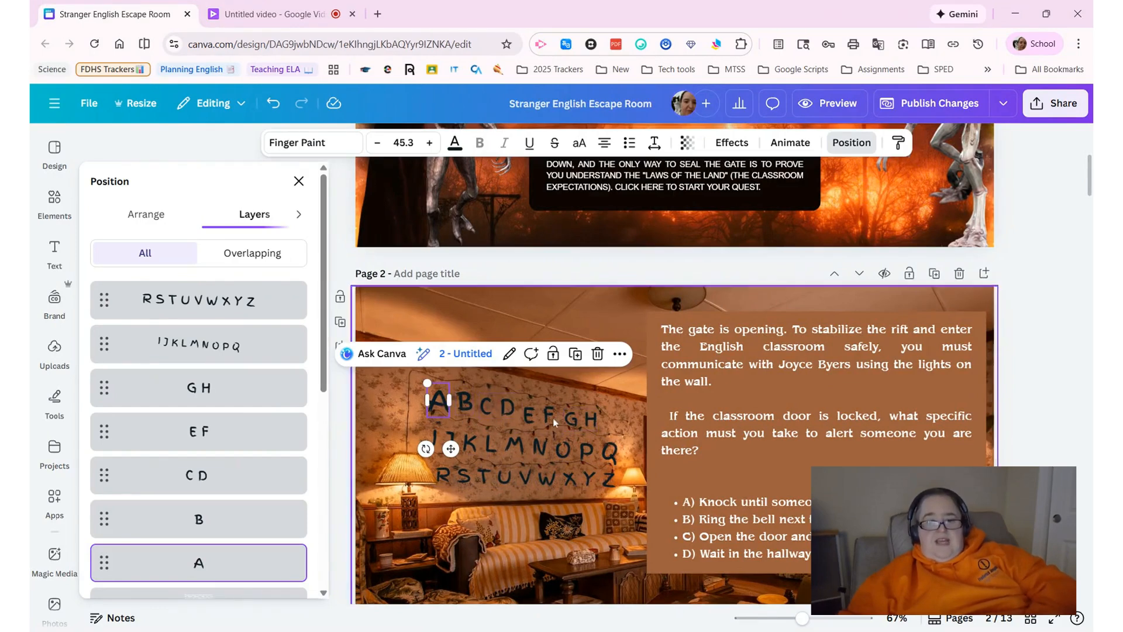
pyautogui.click(388, 402)
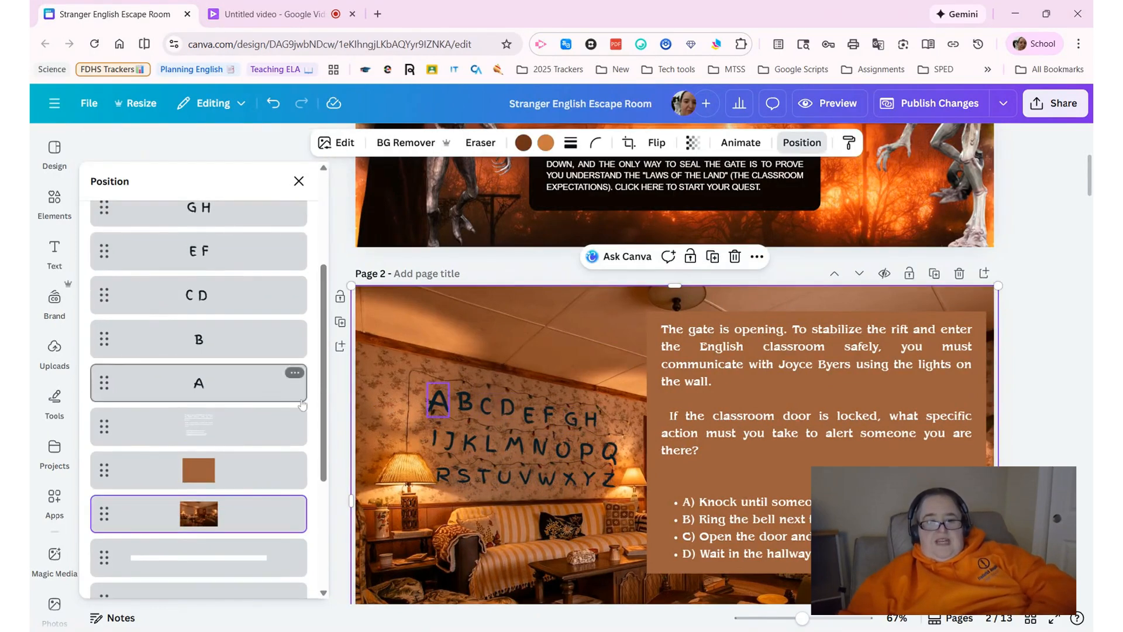
# - Check which page the letter B on page 2 links to, and title page 2 "Buyers Question"
pyautogui.scroll(5, 326, 393)
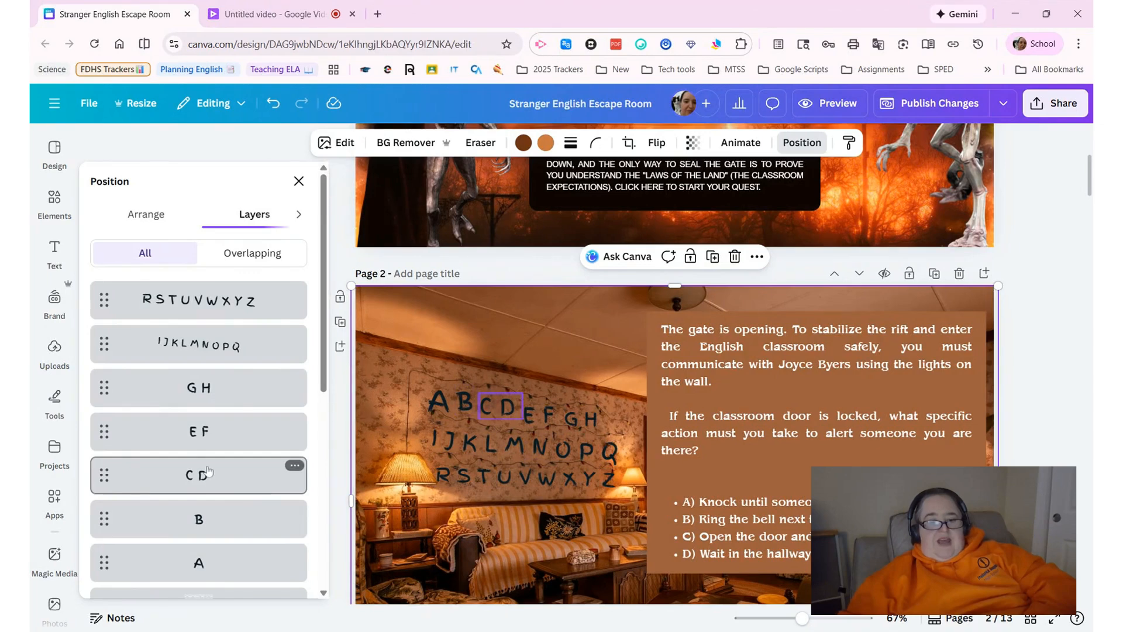
pyautogui.click(221, 527)
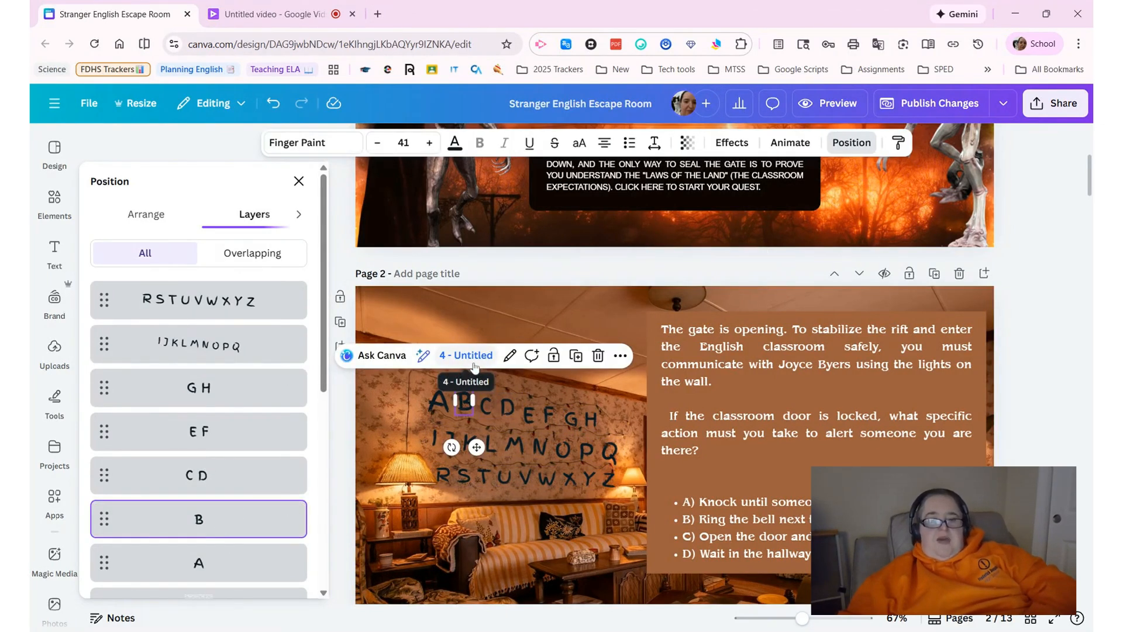
pyautogui.click(398, 273)
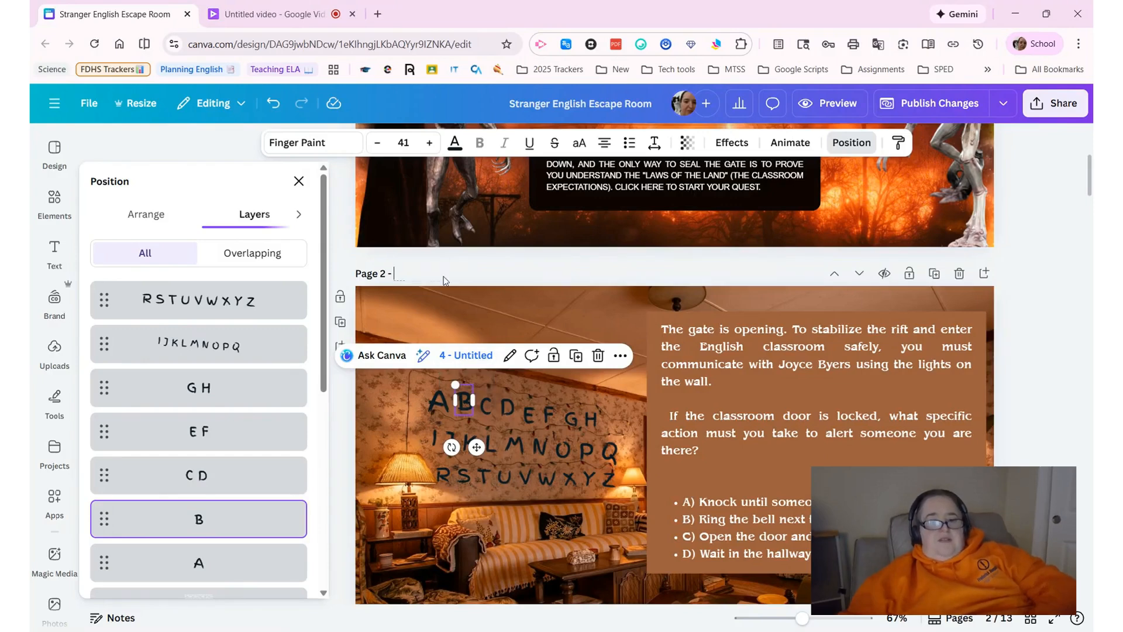
pyautogui.press('Escape')
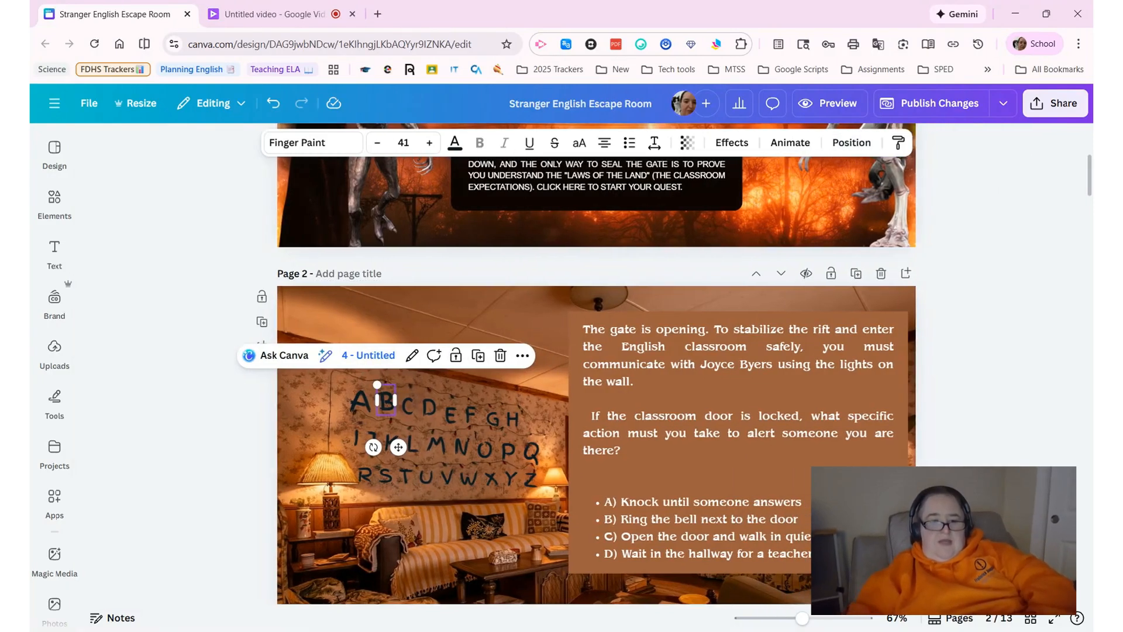
pyautogui.click(363, 279)
pyautogui.write('Buyer')
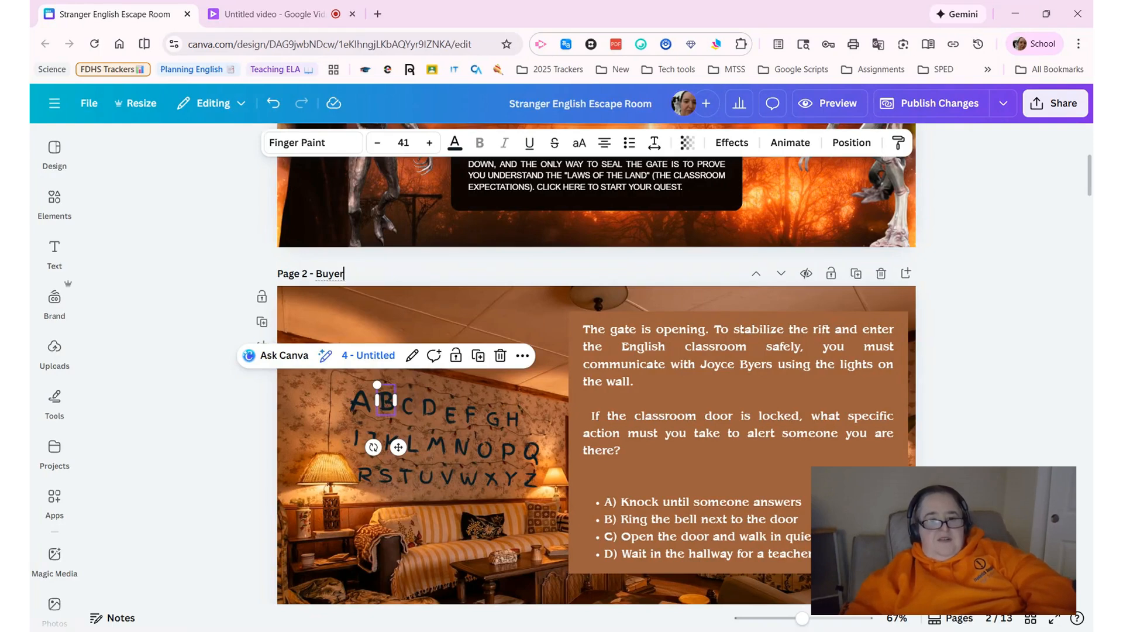
pyautogui.write('s')
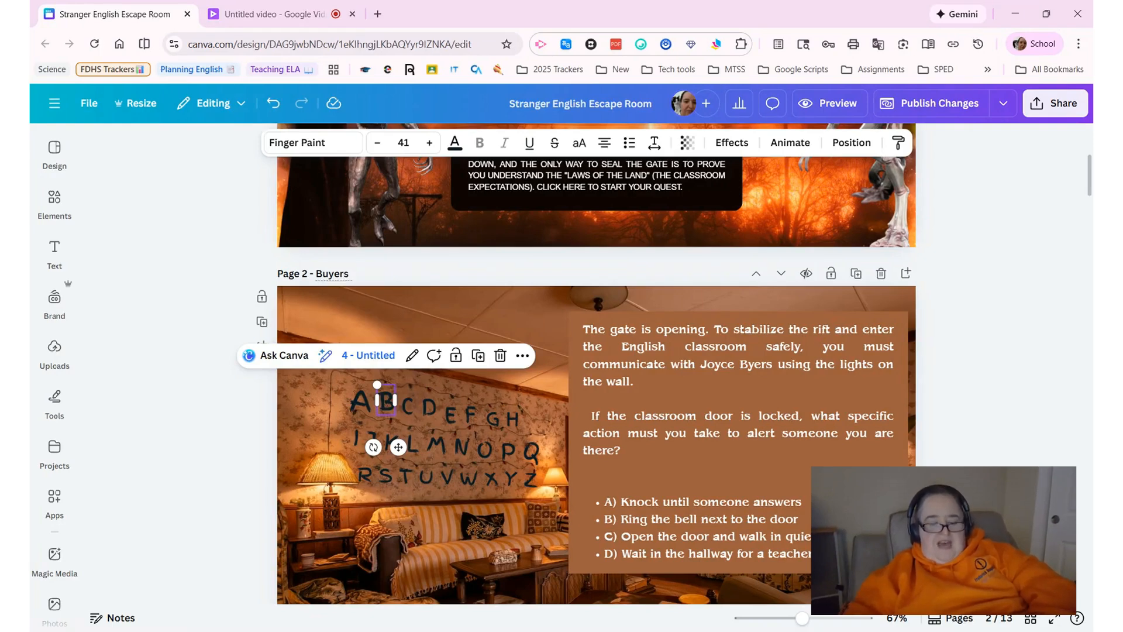
pyautogui.write(' Question')
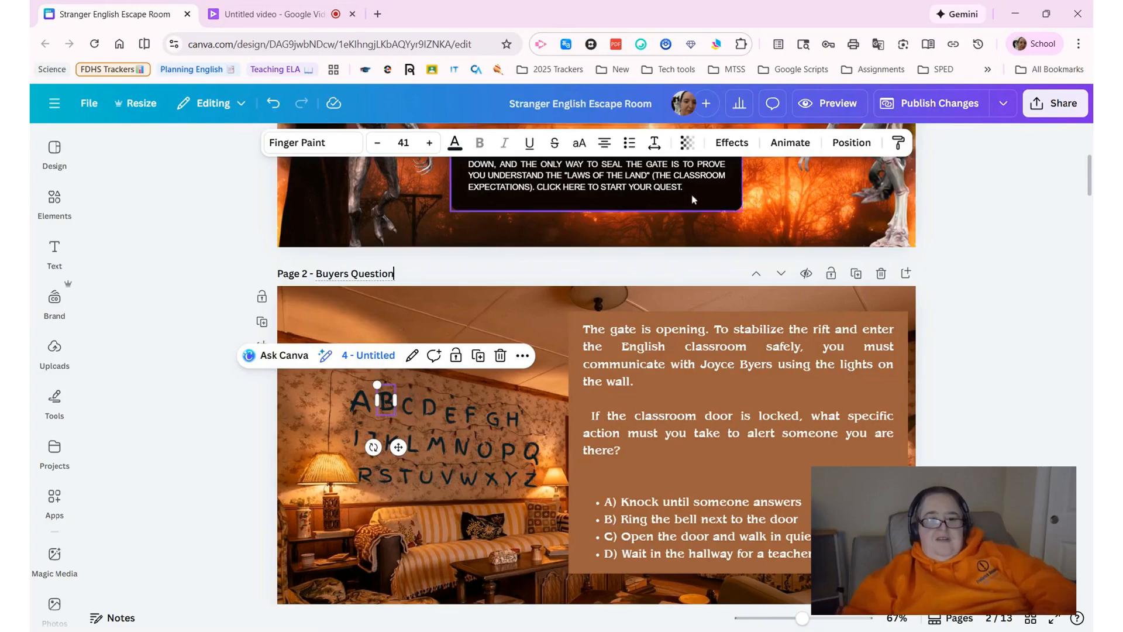
pyautogui.click(1052, 255)
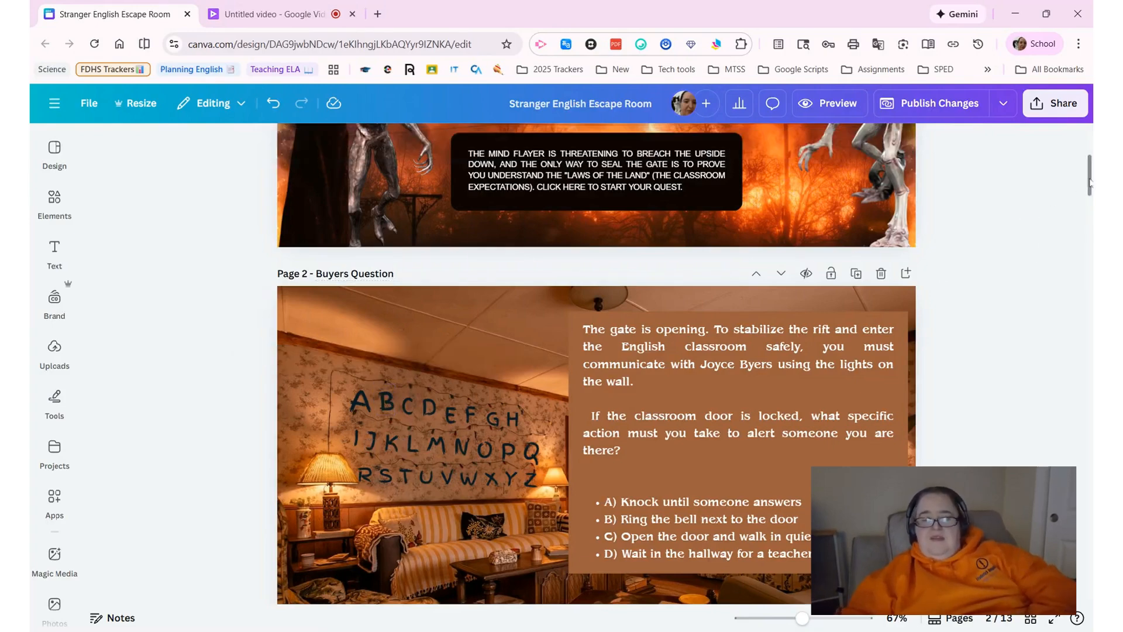
# - Title page 3, the wrong-answer page with the flickering lights, "Buyers wrong"
pyautogui.moveTo(1089, 182); pyautogui.dragTo(1089, 225)
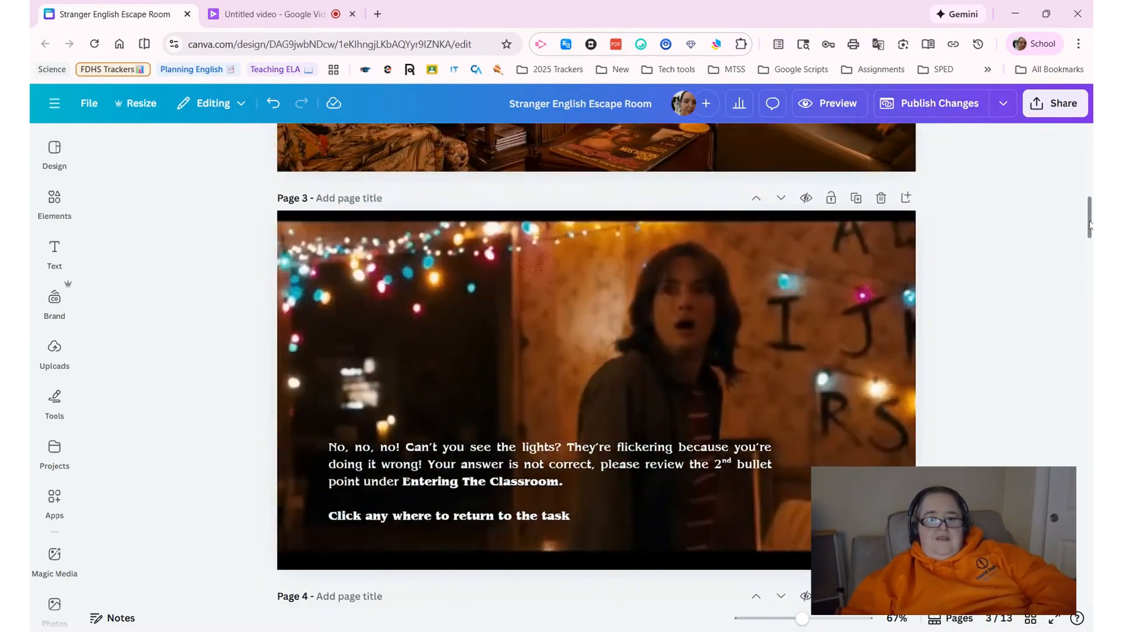
pyautogui.click(351, 201)
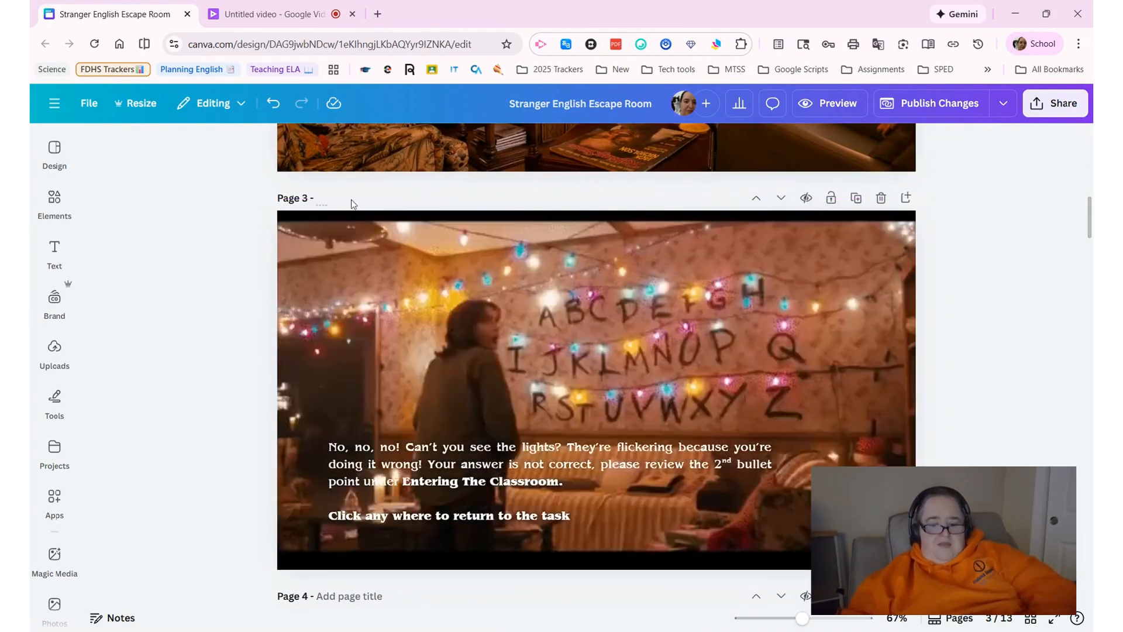
pyautogui.write('Buyers')
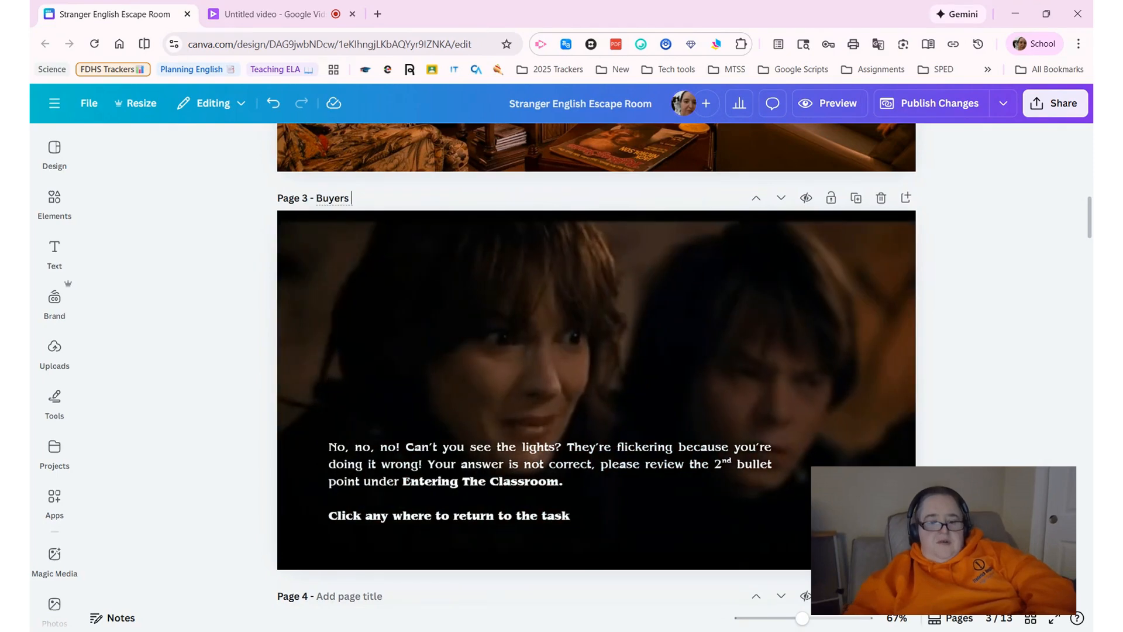
pyautogui.write(' wrong')
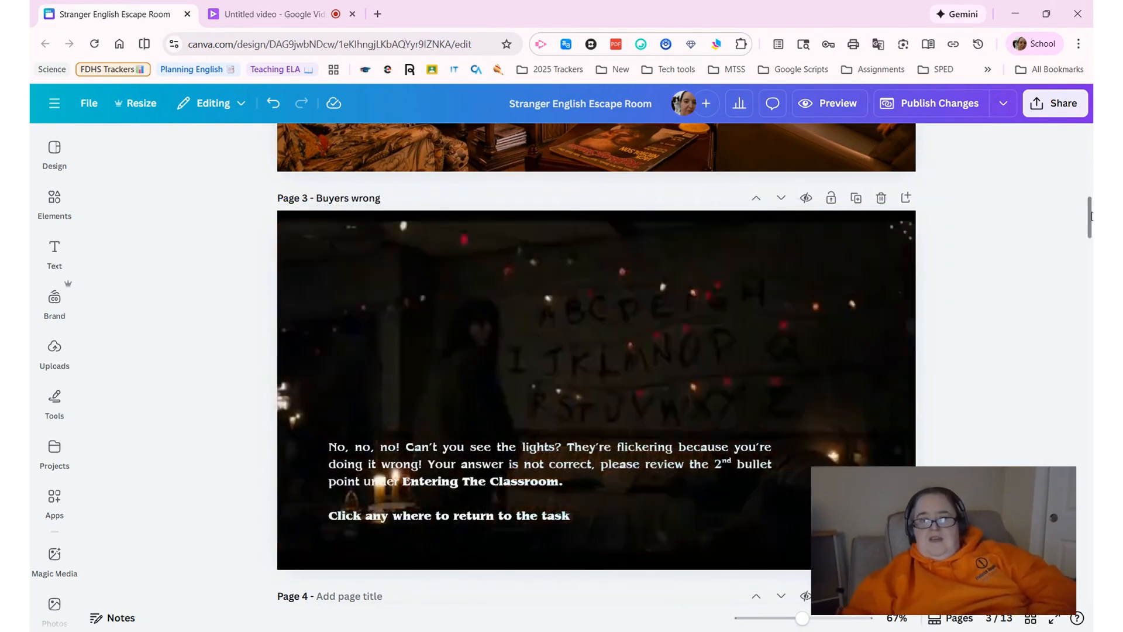
# - Check the page links of the E F, C D and B letters on page 2's wall
pyautogui.moveTo(1090, 217); pyautogui.dragTo(1090, 186)
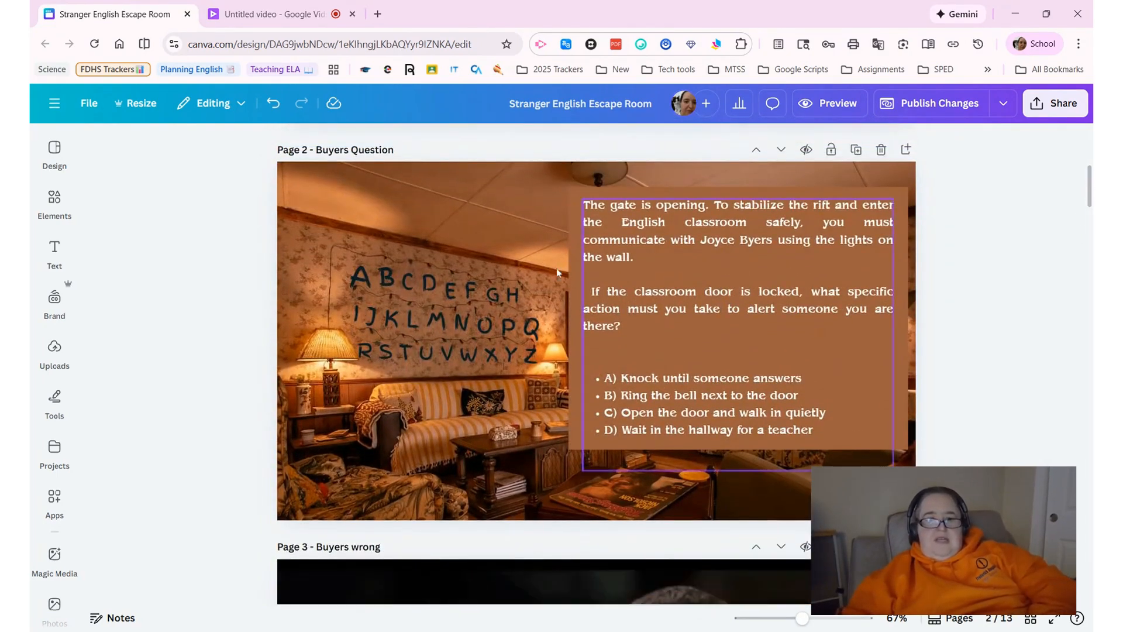
pyautogui.click(469, 290)
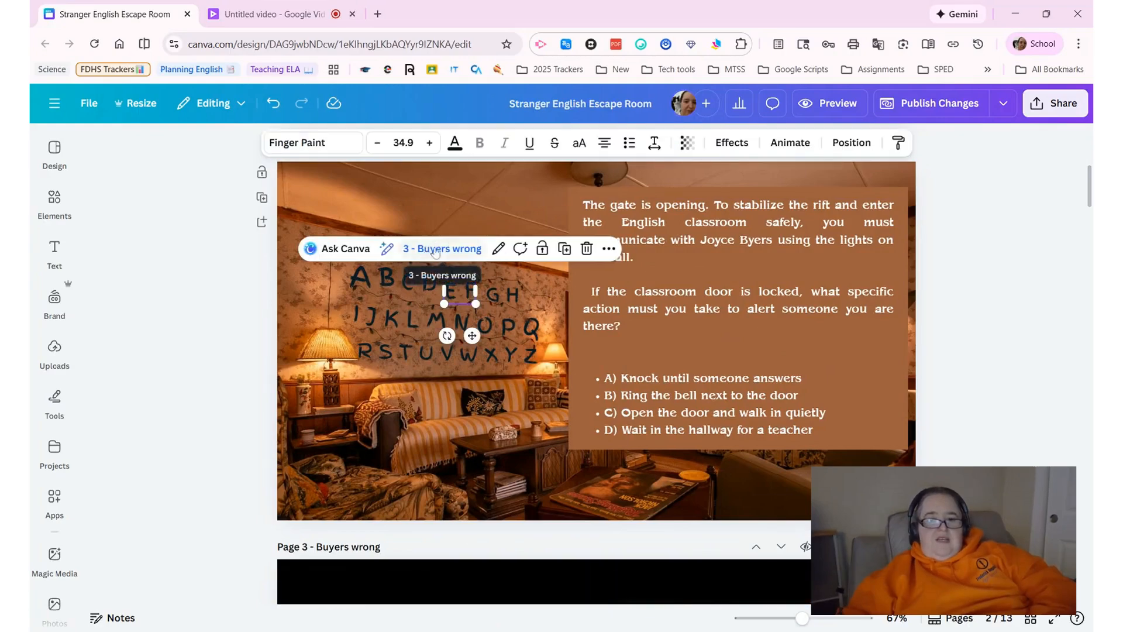
pyautogui.click(406, 288)
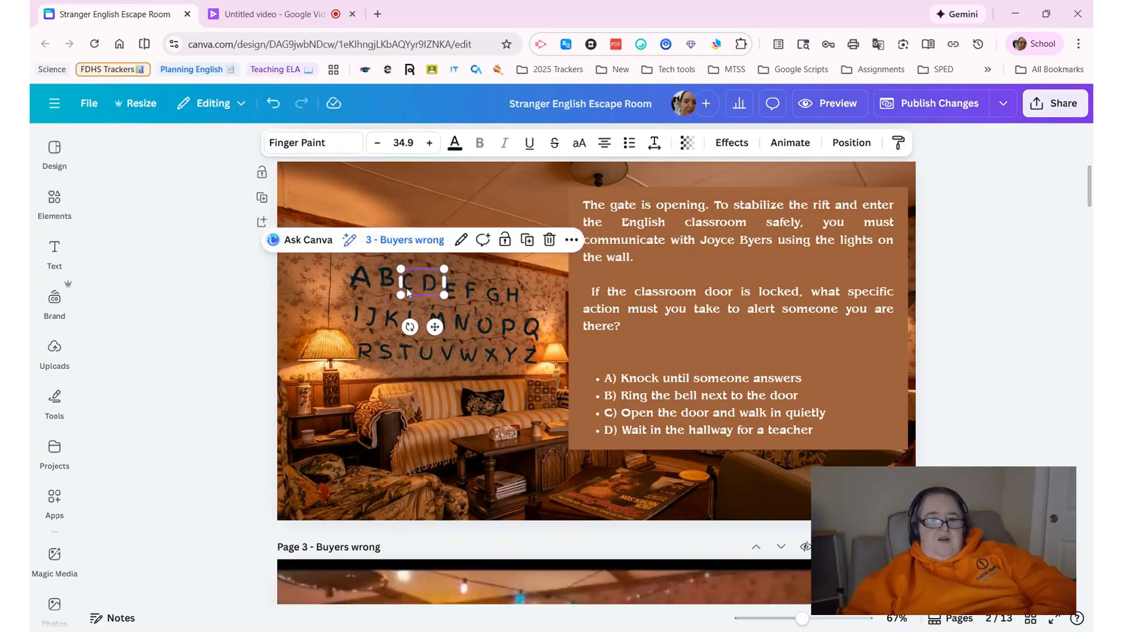
pyautogui.click(381, 276)
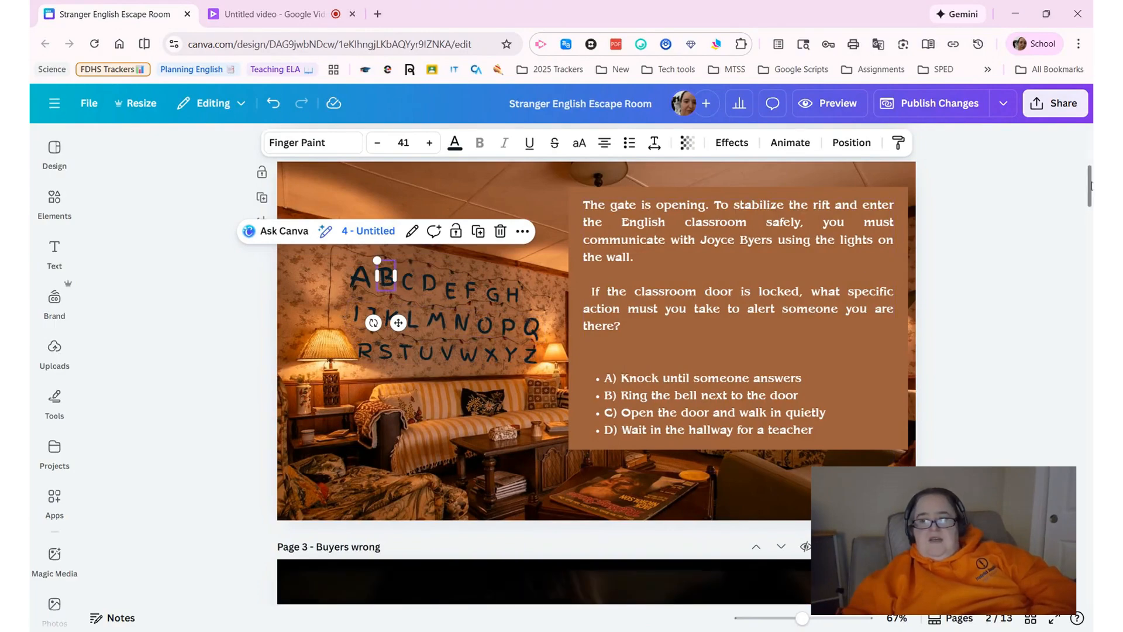
# - Title page 4, the lab corridor page with the keypad, "Hawkins"
pyautogui.moveTo(1090, 186); pyautogui.dragTo(1090, 246)
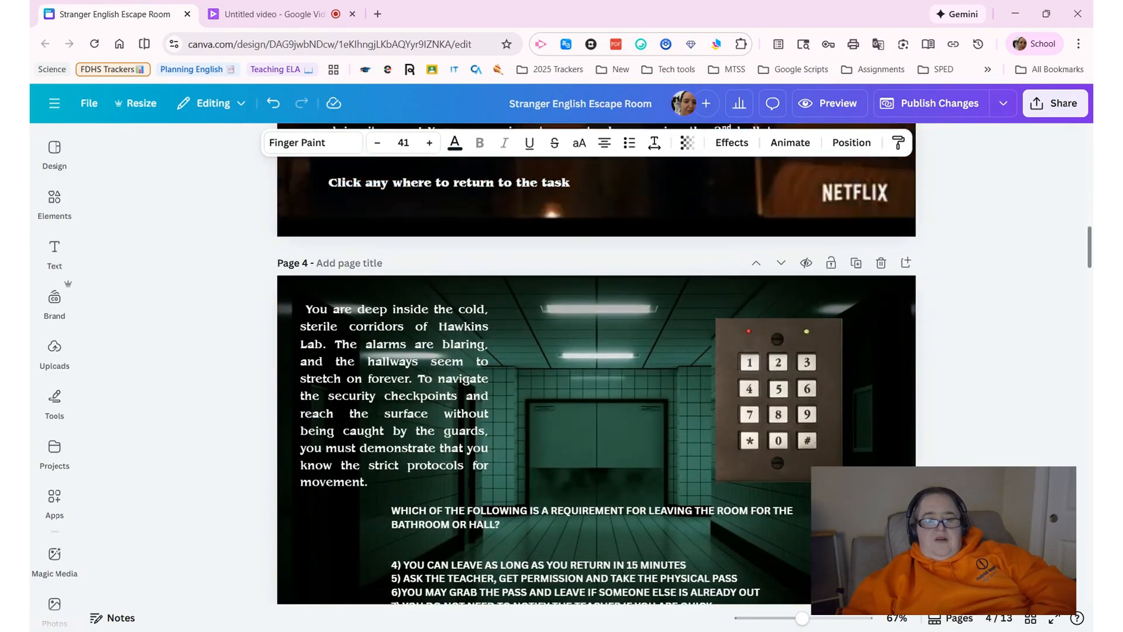
pyautogui.click(350, 263)
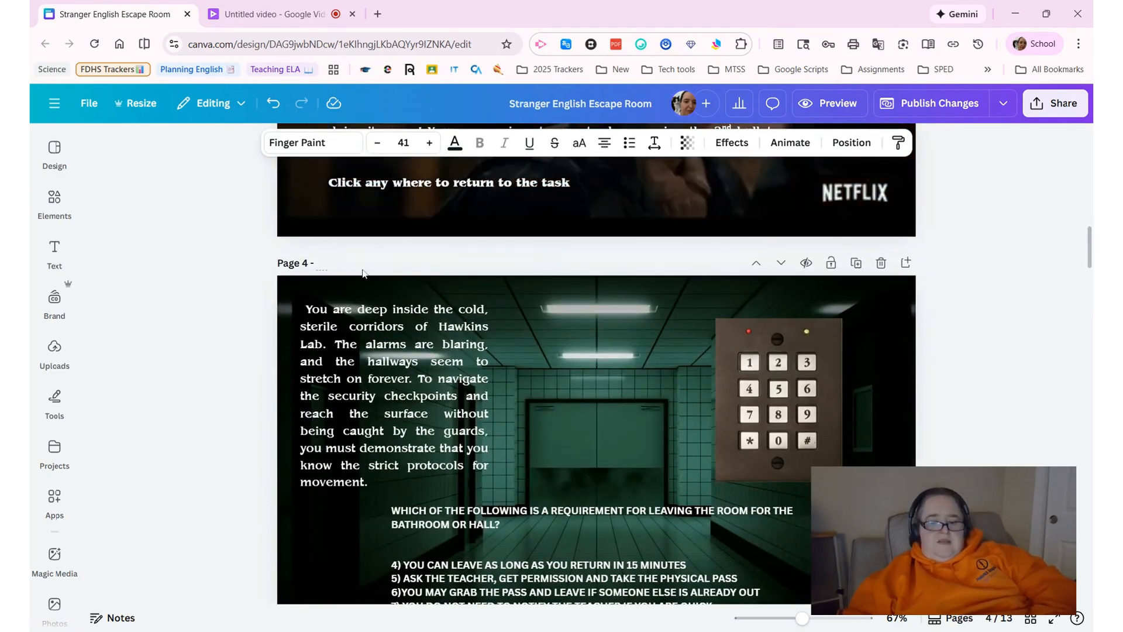
pyautogui.click(363, 273)
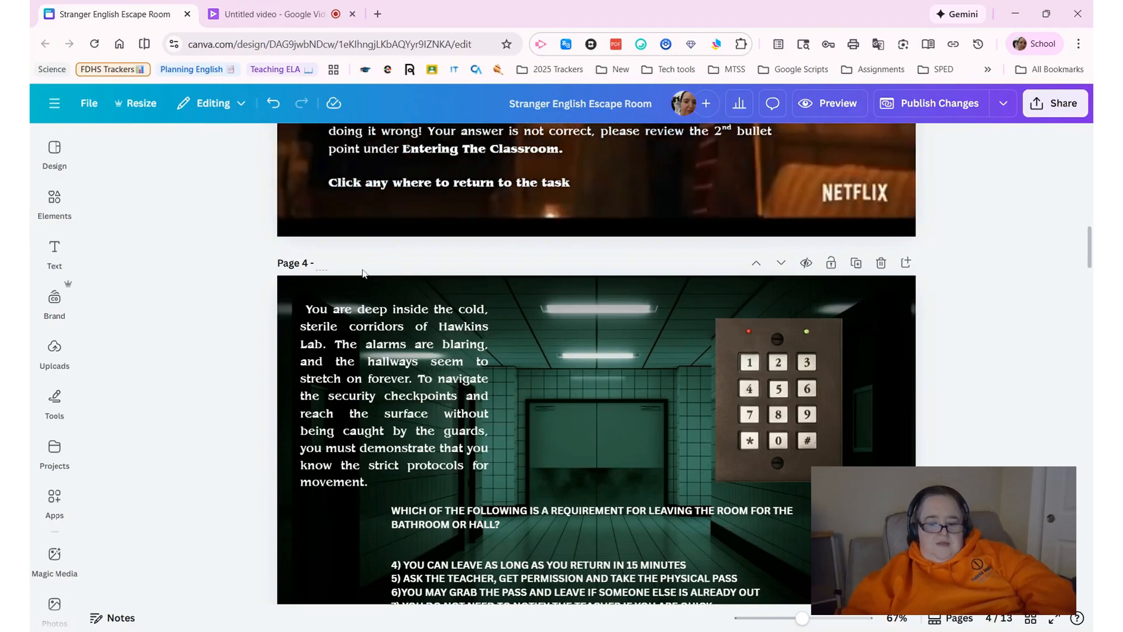
pyautogui.scroll(-7, 596, 363)
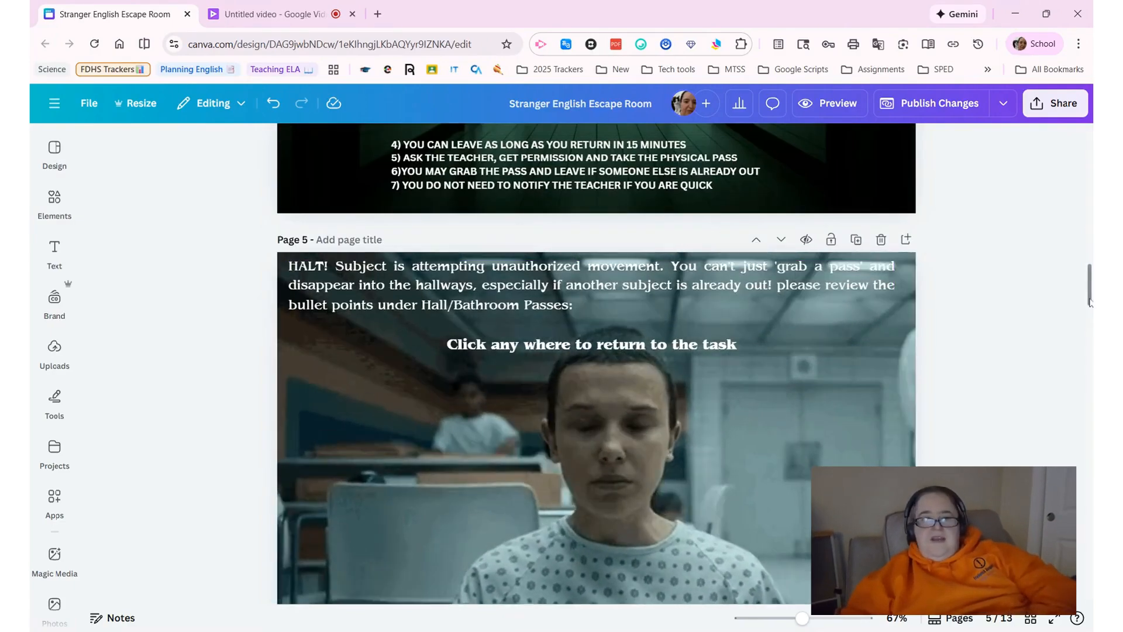
pyautogui.scroll(8, 1092, 259)
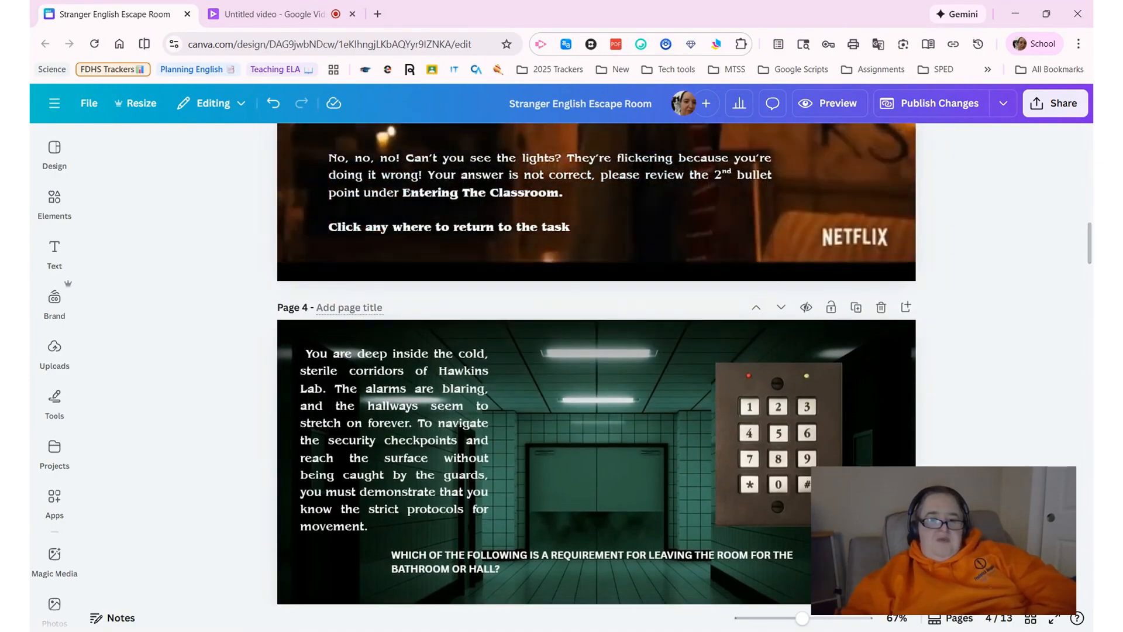
pyautogui.click(363, 313)
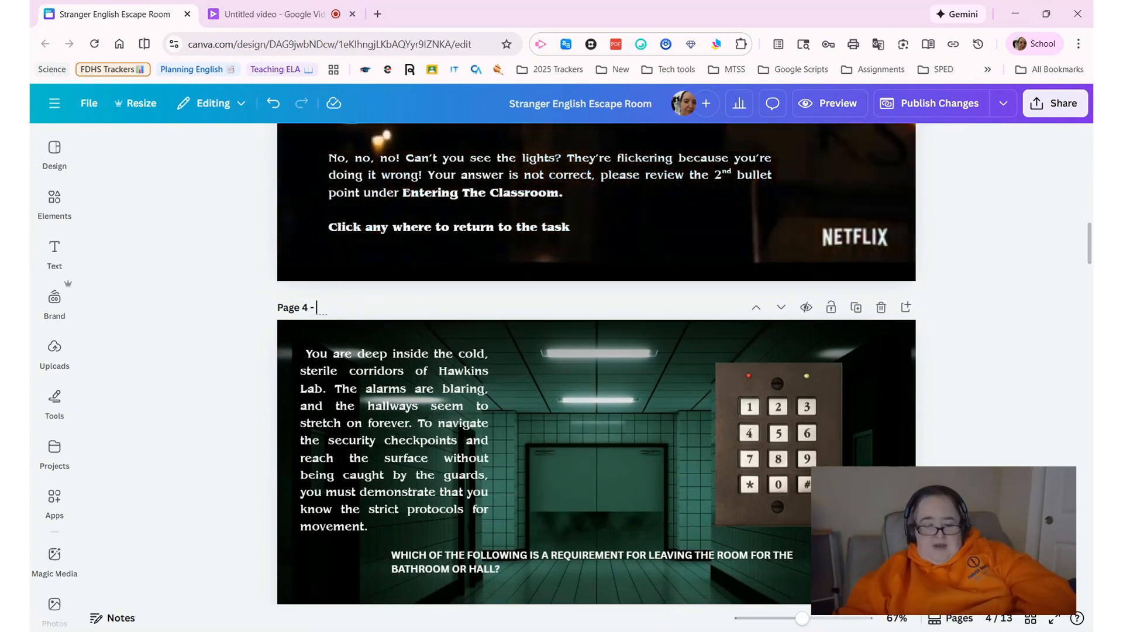
pyautogui.write('Hawkins')
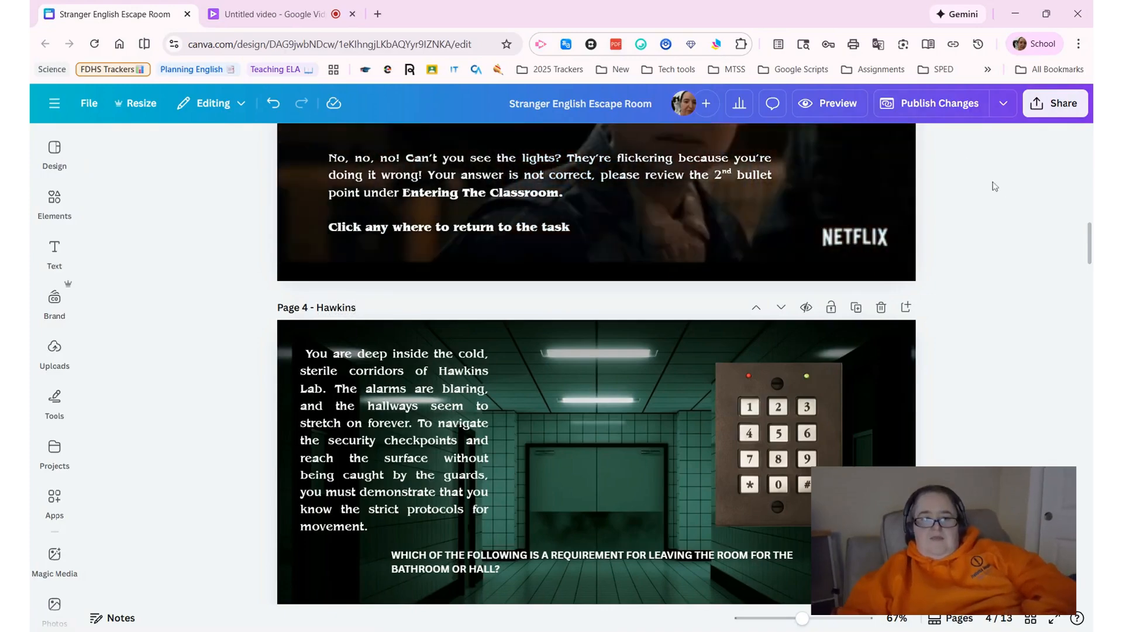
# - Inspect the links of the I to Q letter row and the letter B on page 2
pyautogui.moveTo(1089, 250); pyautogui.dragTo(1076, 179)
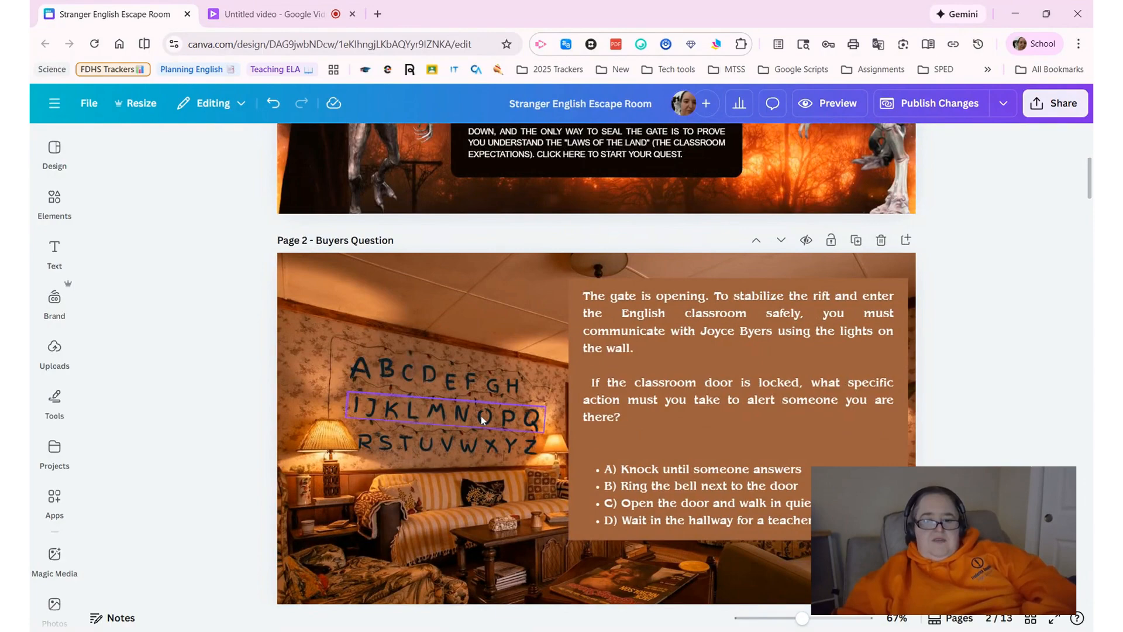
pyautogui.click(425, 397)
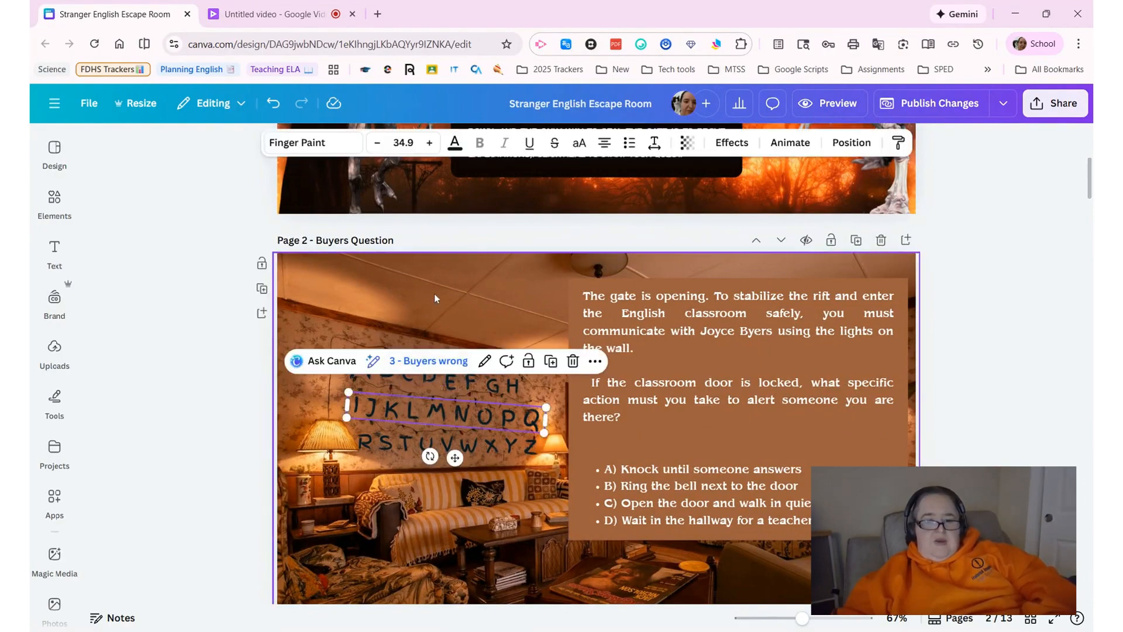
pyautogui.click(425, 347)
pyautogui.click(388, 367)
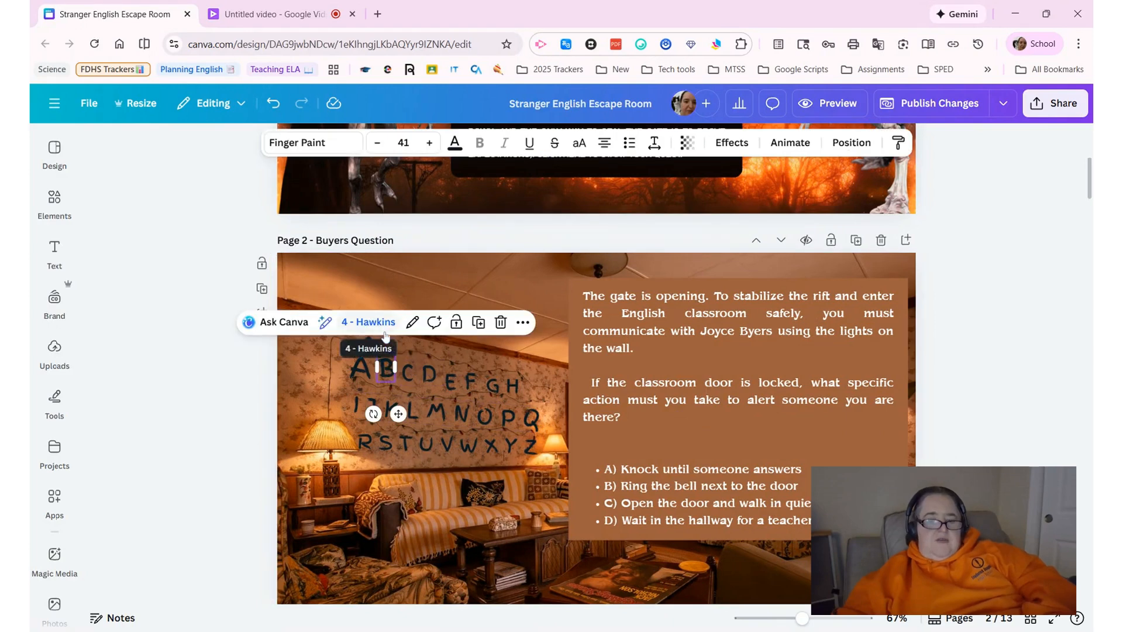